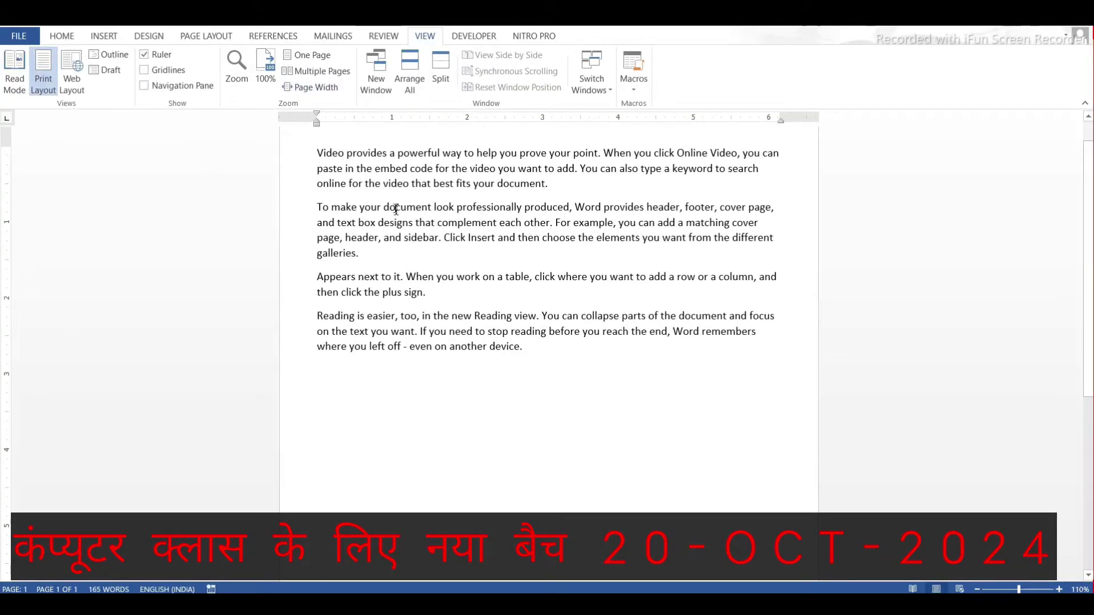
Preview the document in Web Layout and return it to Print Layout.
click(73, 84)
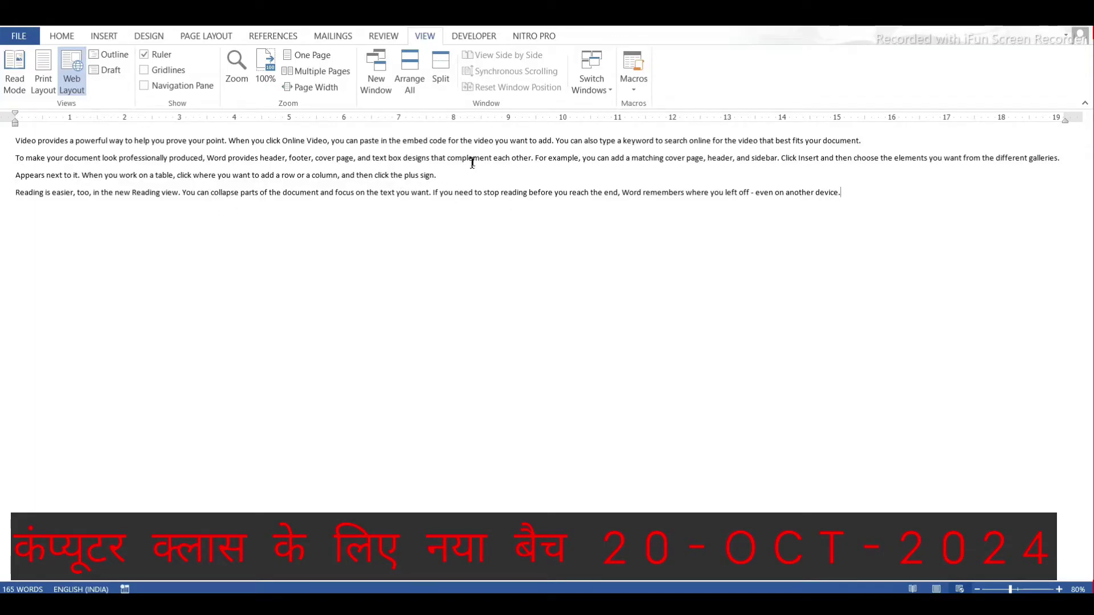
click(40, 69)
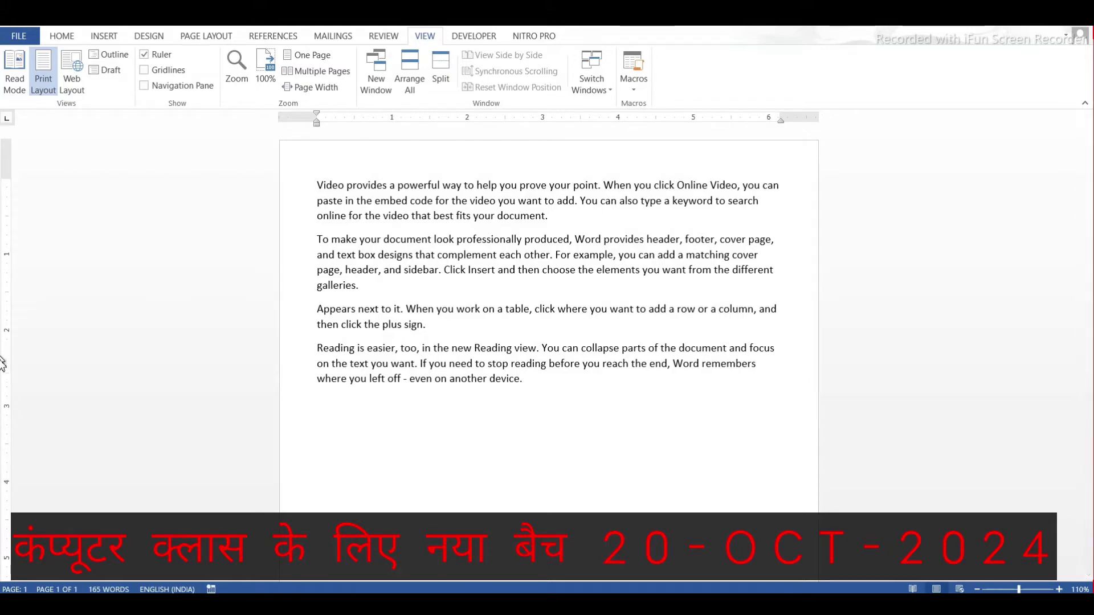
Hide the ruler, and show the page gridlines briefly before turning them off again.
click(144, 56)
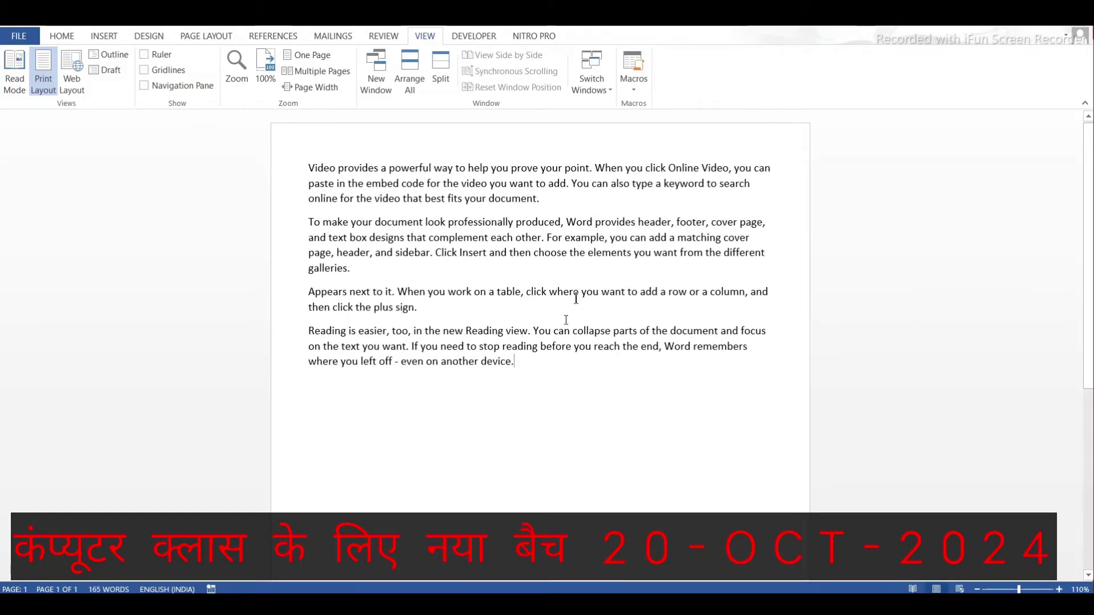
click(145, 70)
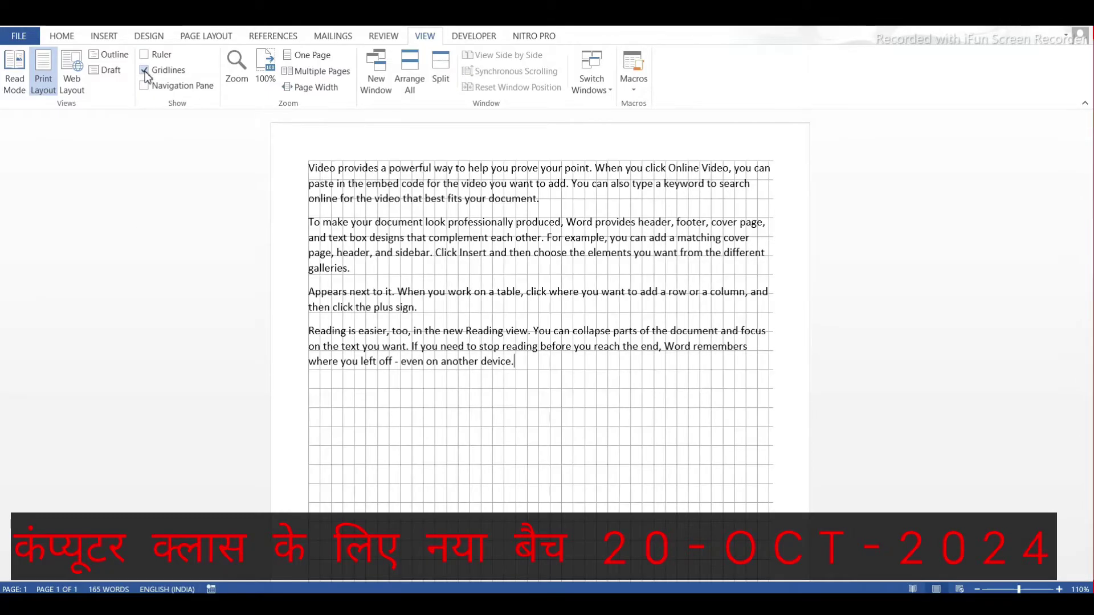
scroll(562, 429, down, 4)
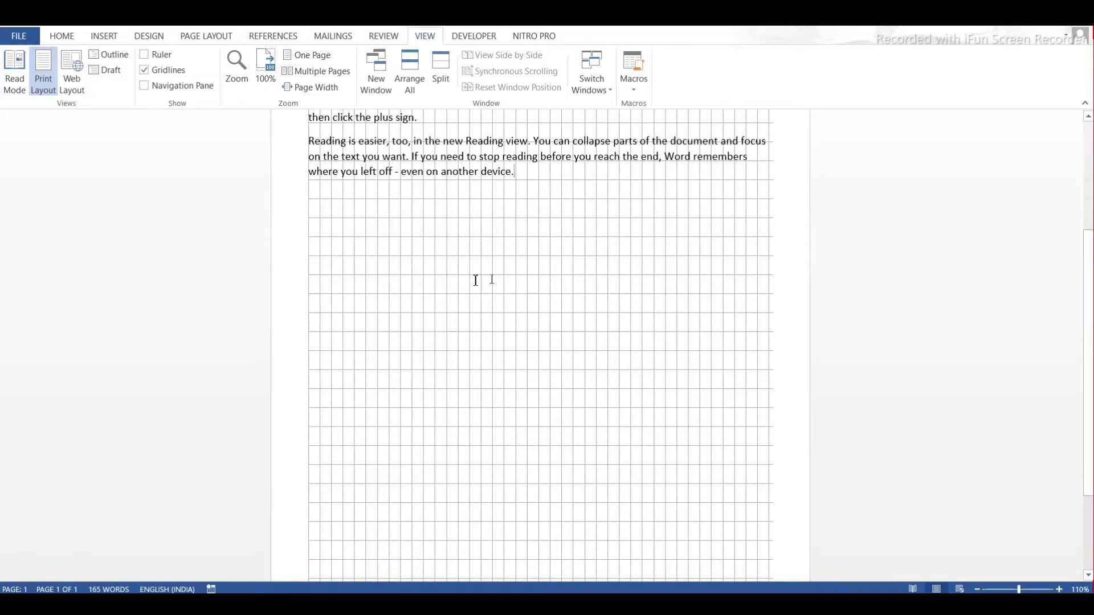
click(144, 69)
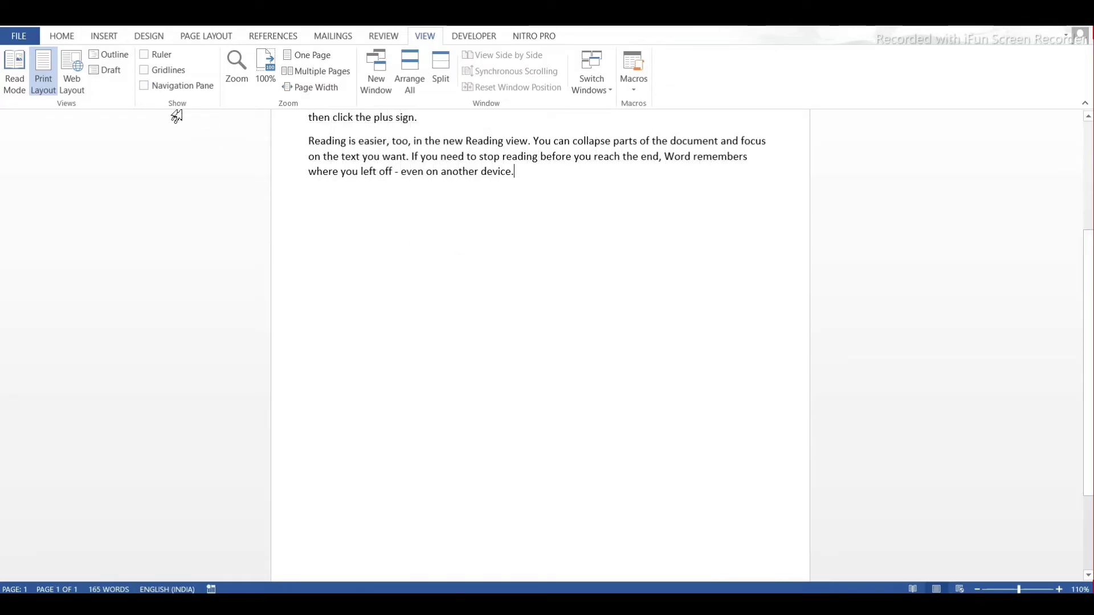
Search the document for "reading" with the Navigation Pane and close the pane again.
click(145, 85)
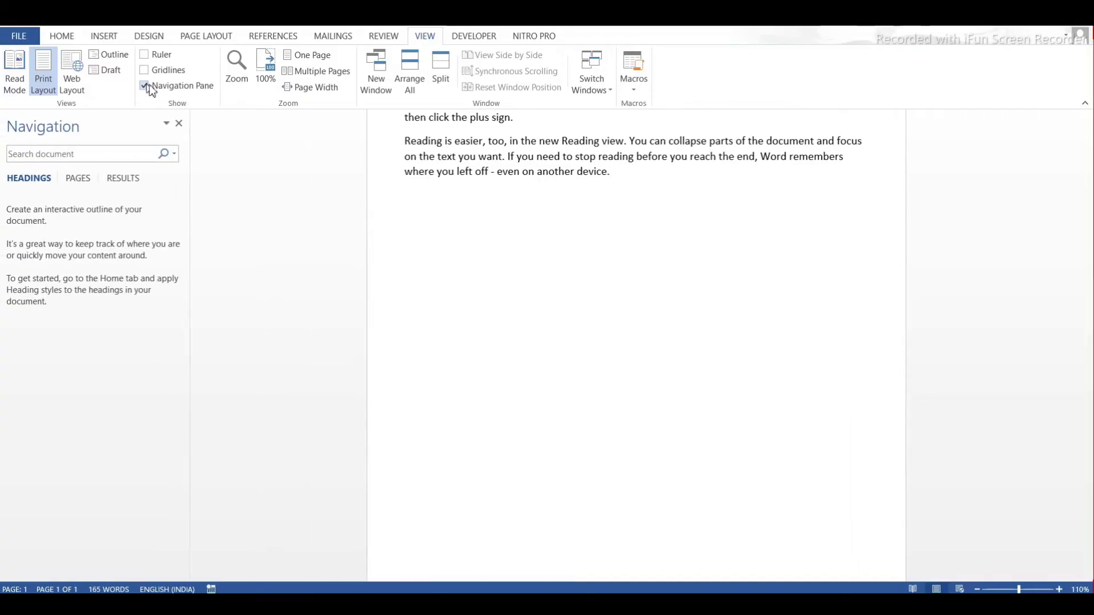
click(96, 154)
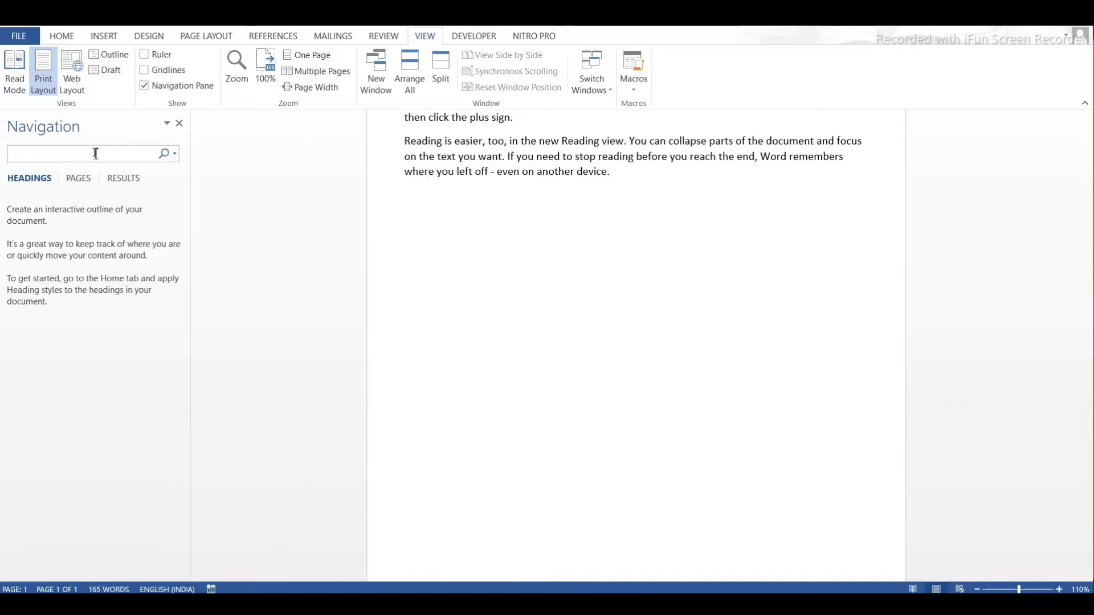
text(reading)
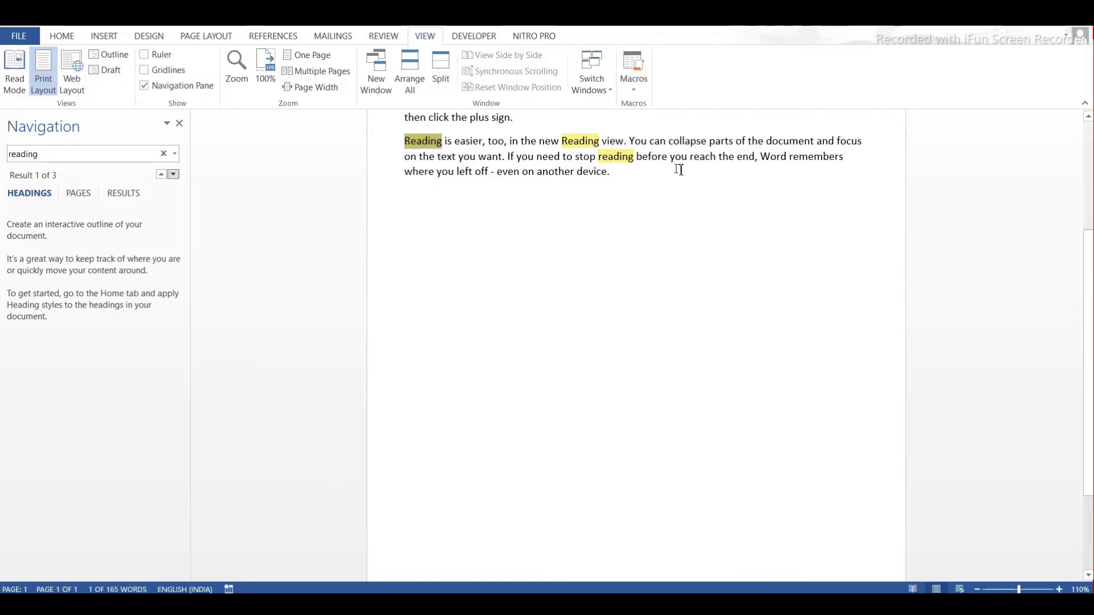
click(179, 123)
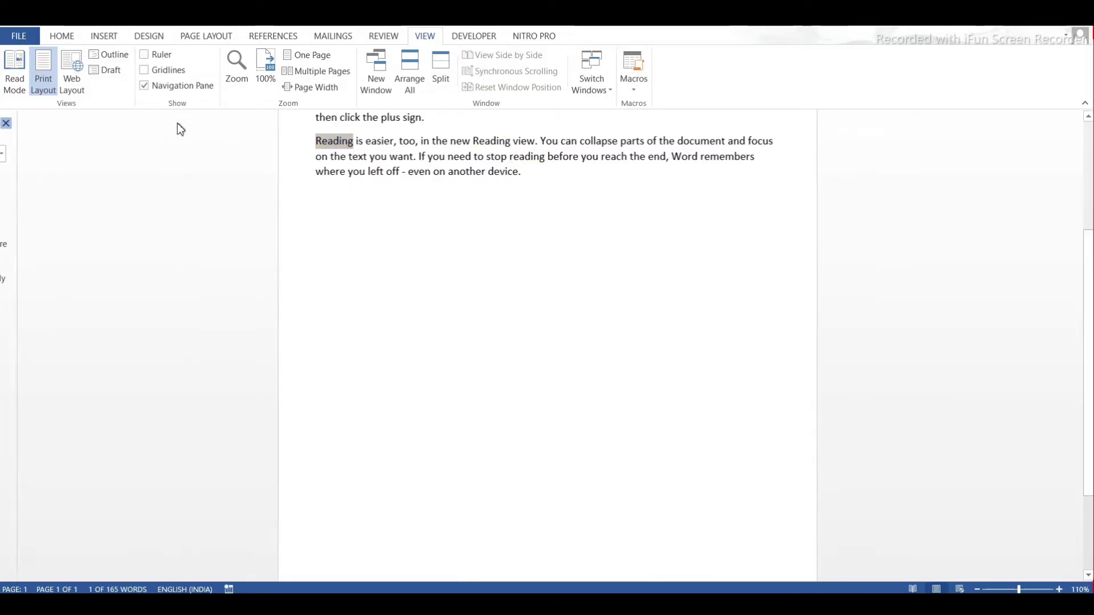
click(332, 142)
Try the 100%, 75% and 200% zoom presets and apply 200% to the document.
click(236, 64)
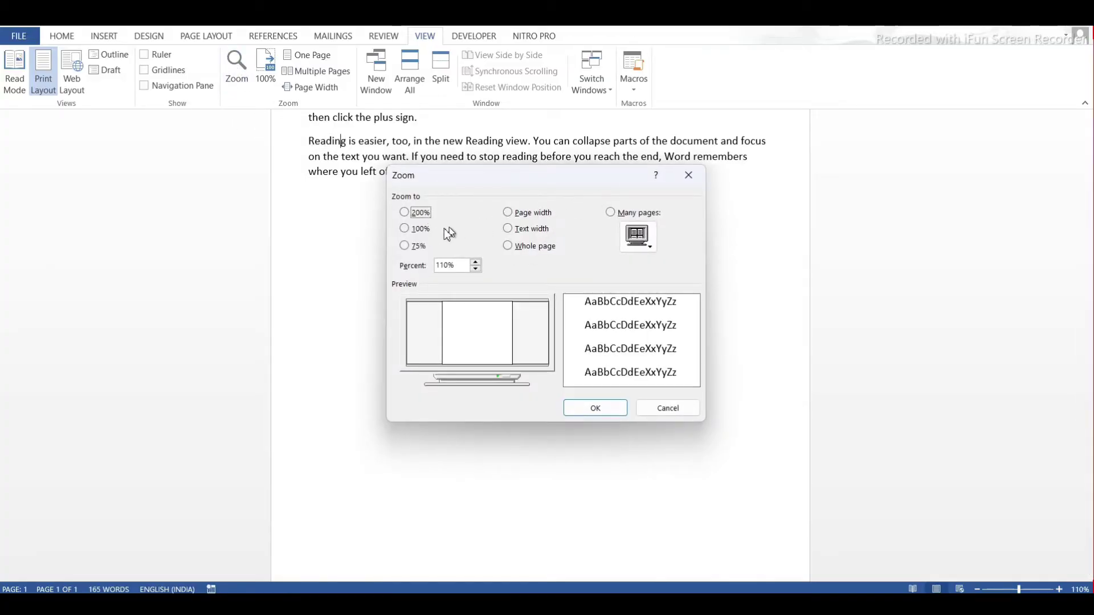
click(405, 229)
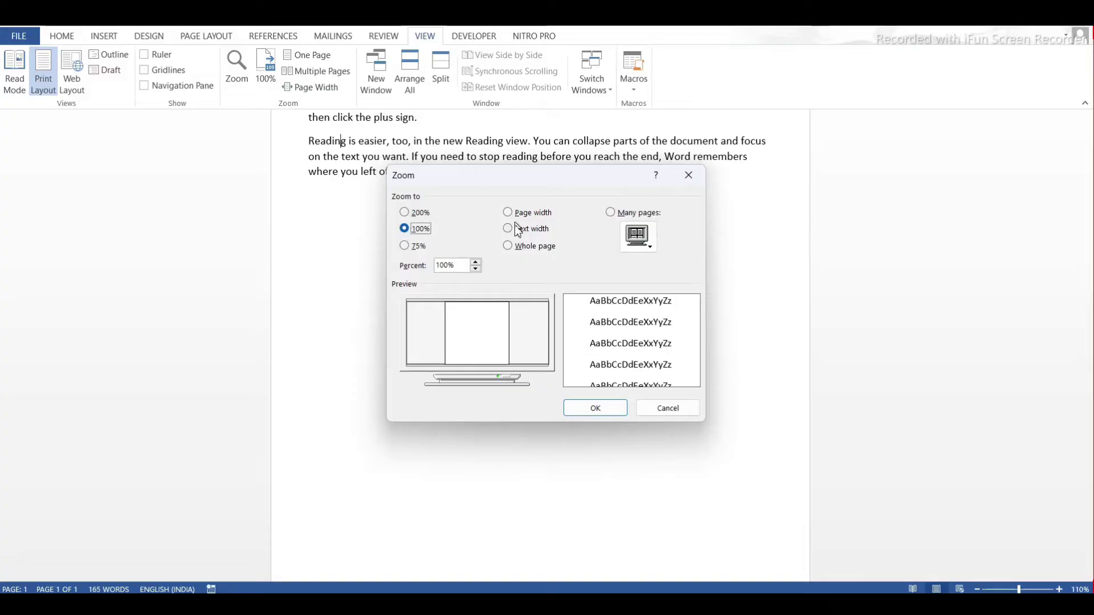
click(405, 246)
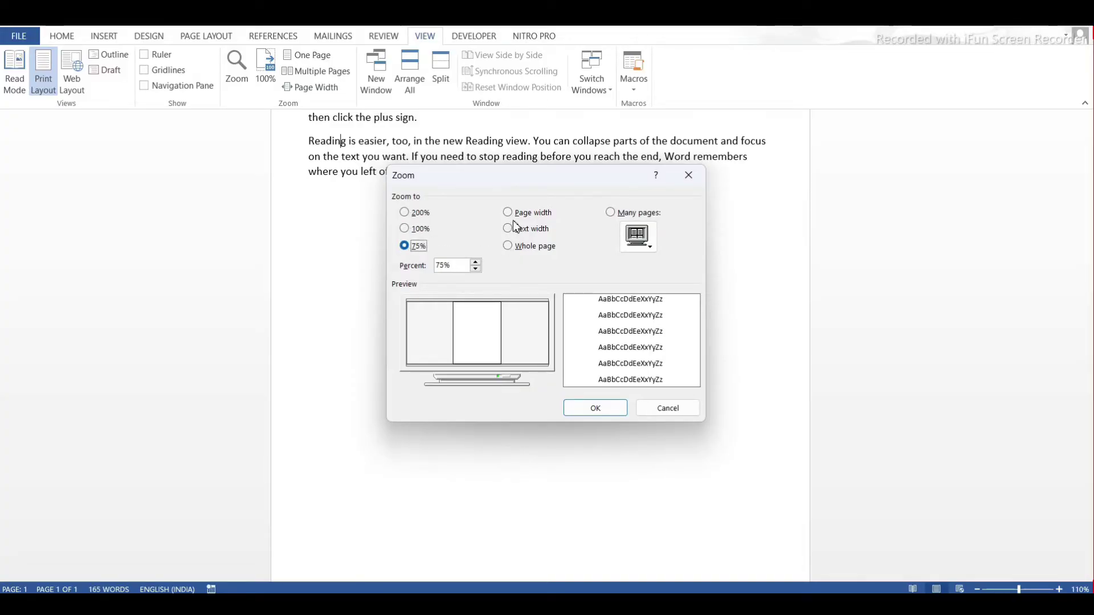
click(413, 213)
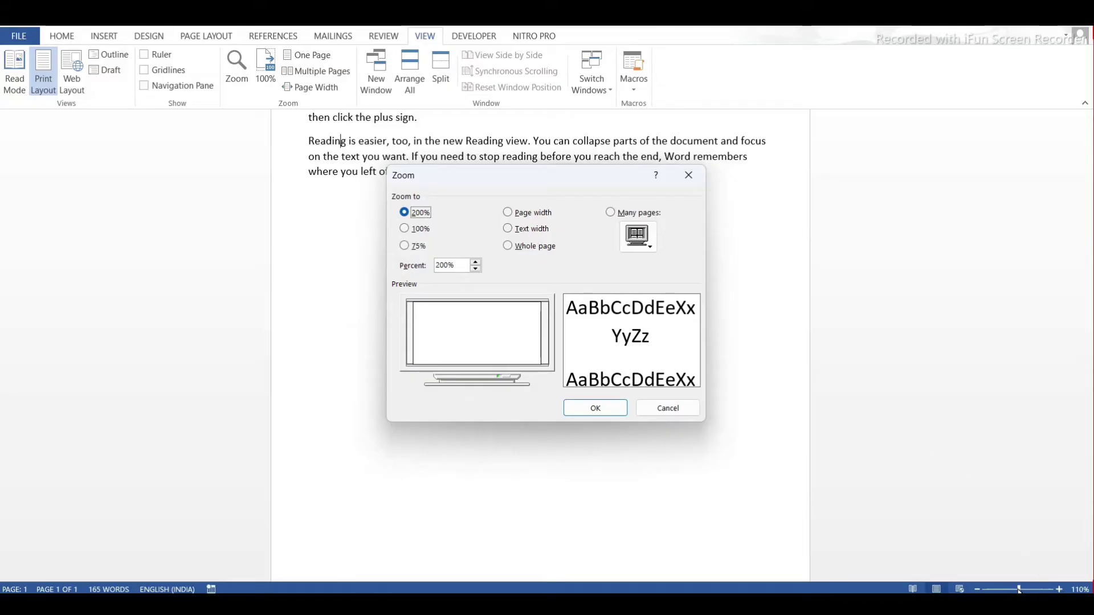
click(405, 230)
click(406, 247)
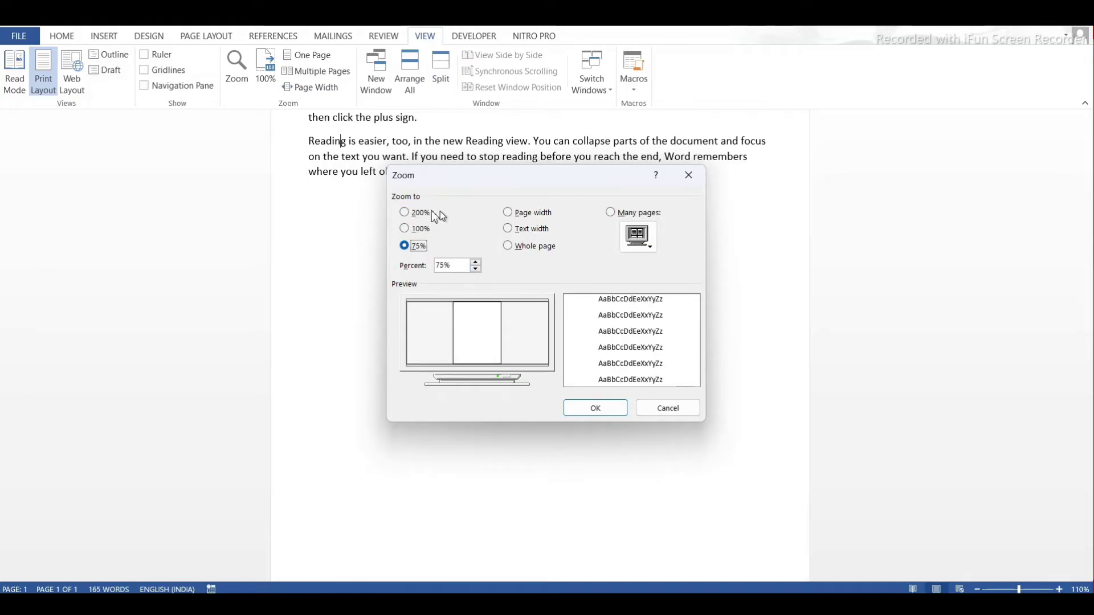
click(405, 213)
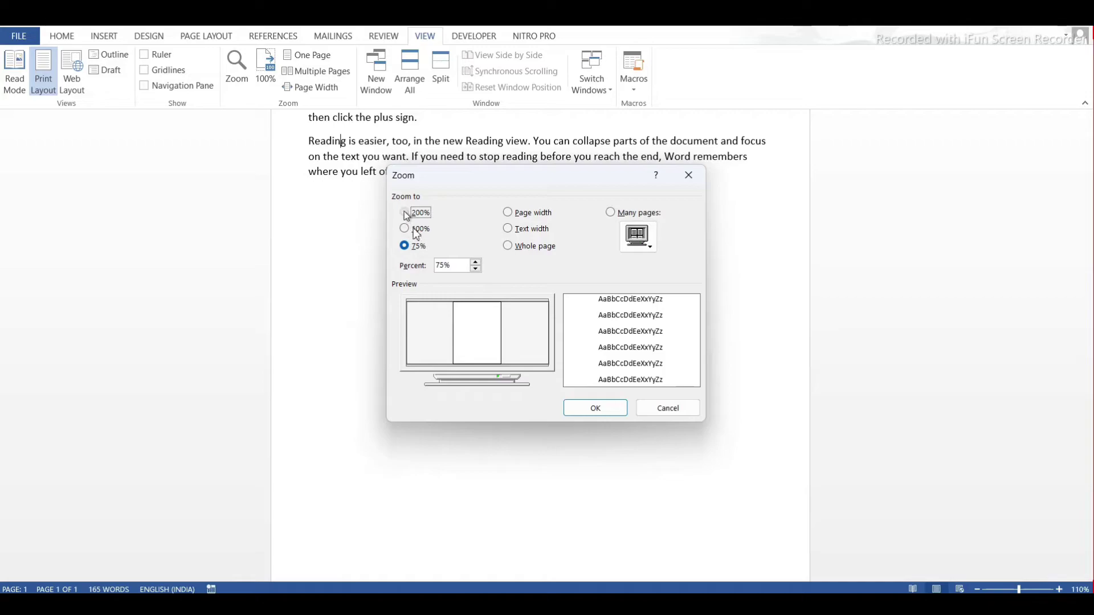
click(595, 409)
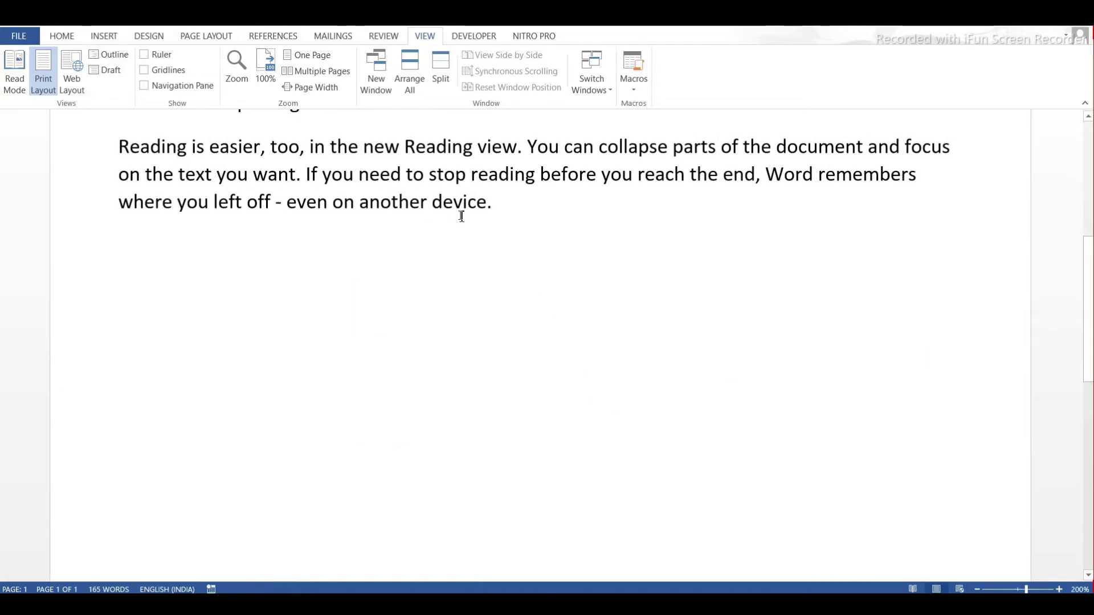
scroll(461, 217, up, 3)
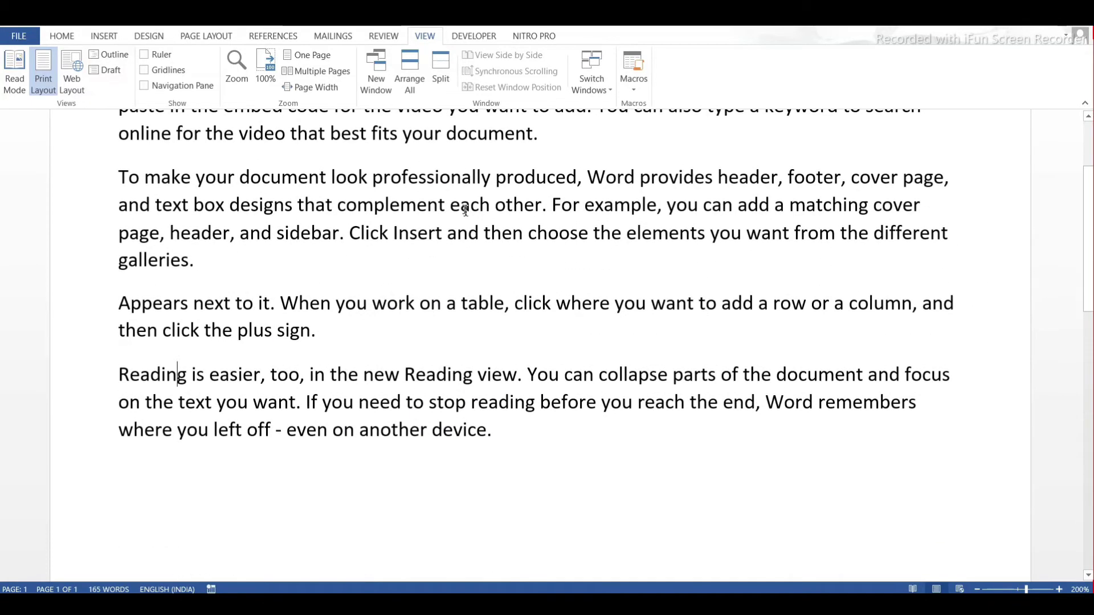
View the document at 100% zoom, as One Page and as Multiple Pages.
click(267, 78)
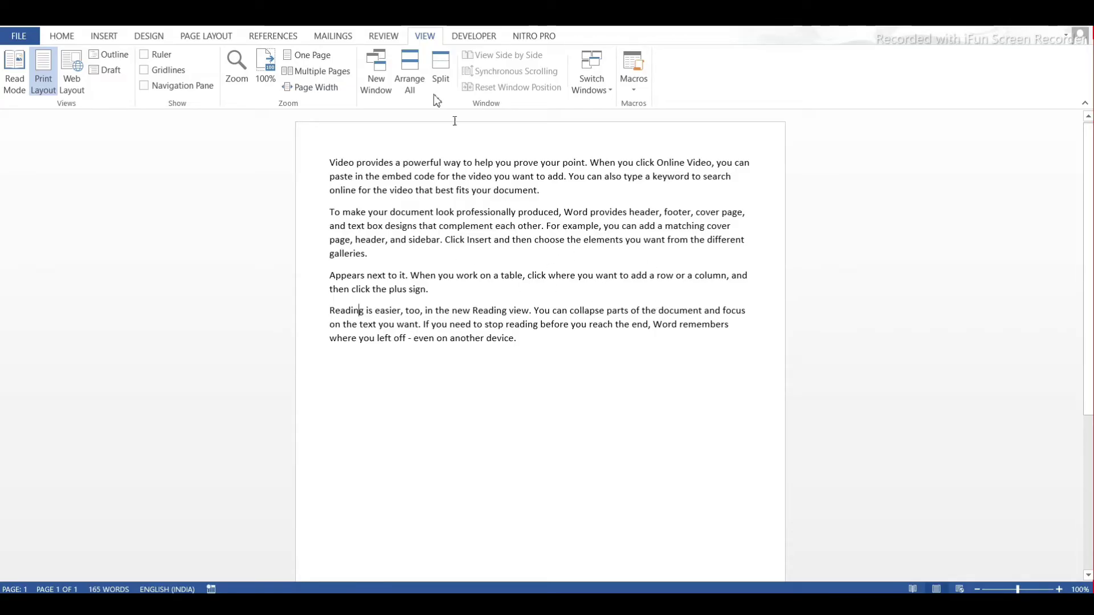
click(320, 57)
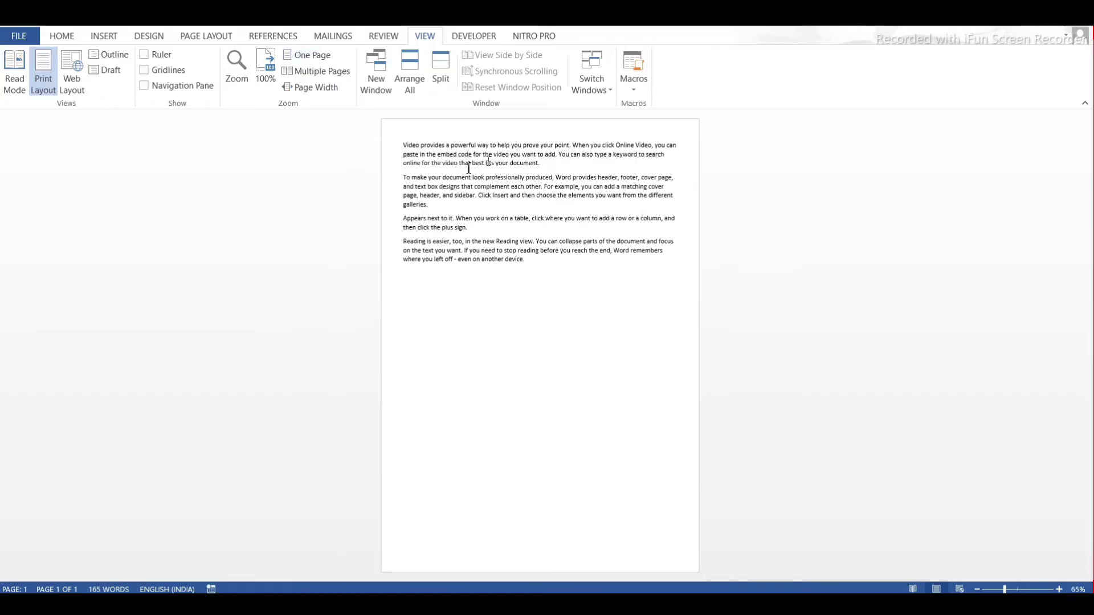
click(320, 72)
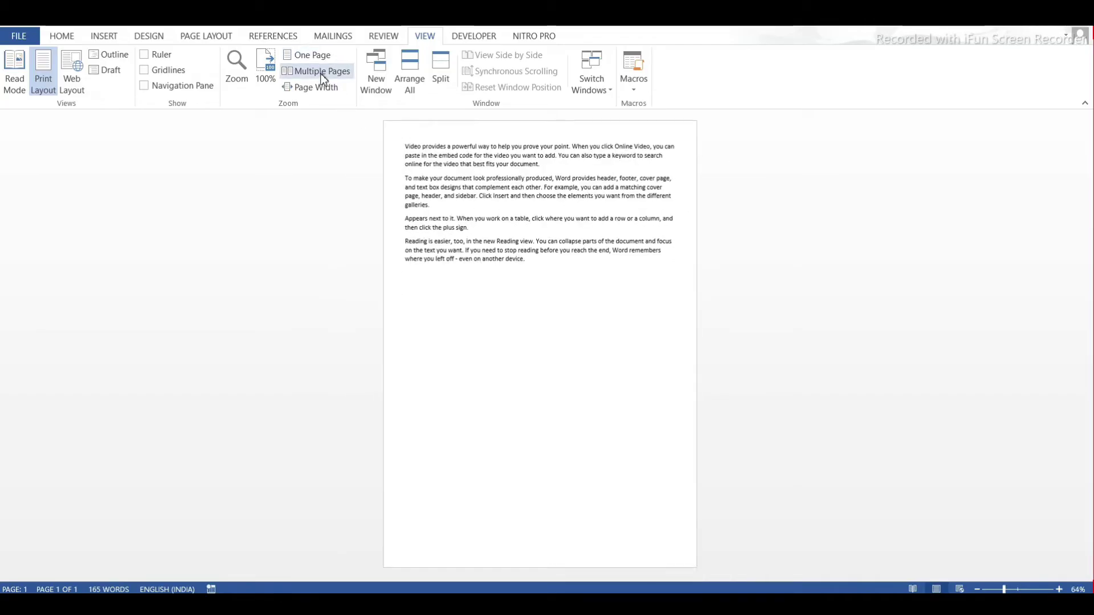
Copy the entire text and paste it repeatedly below the last paragraph until the document fills six pages.
click(534, 273)
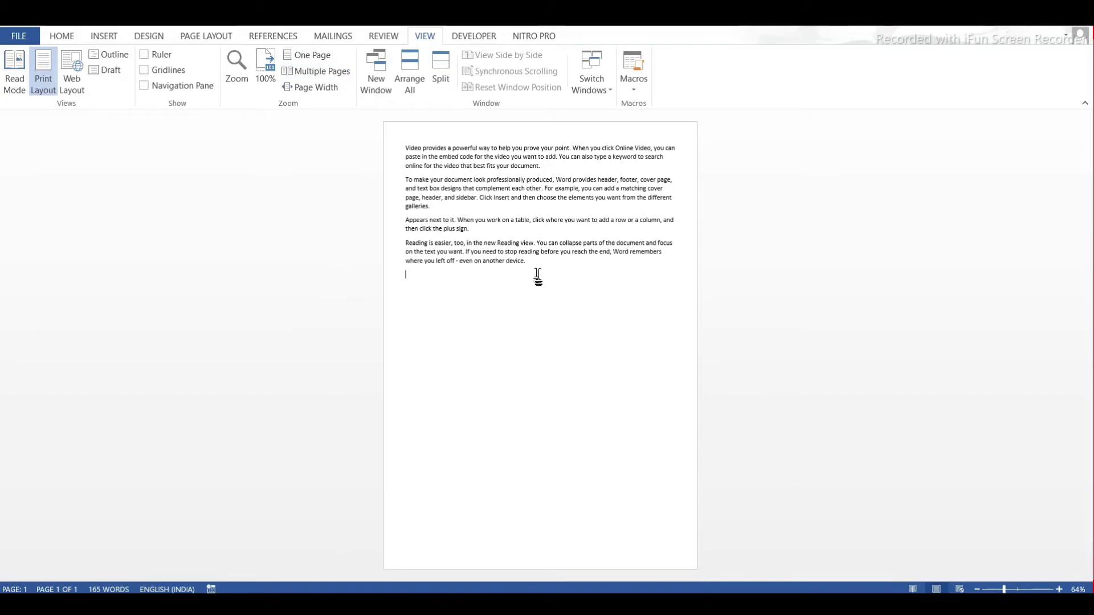
key(ctrl+a)
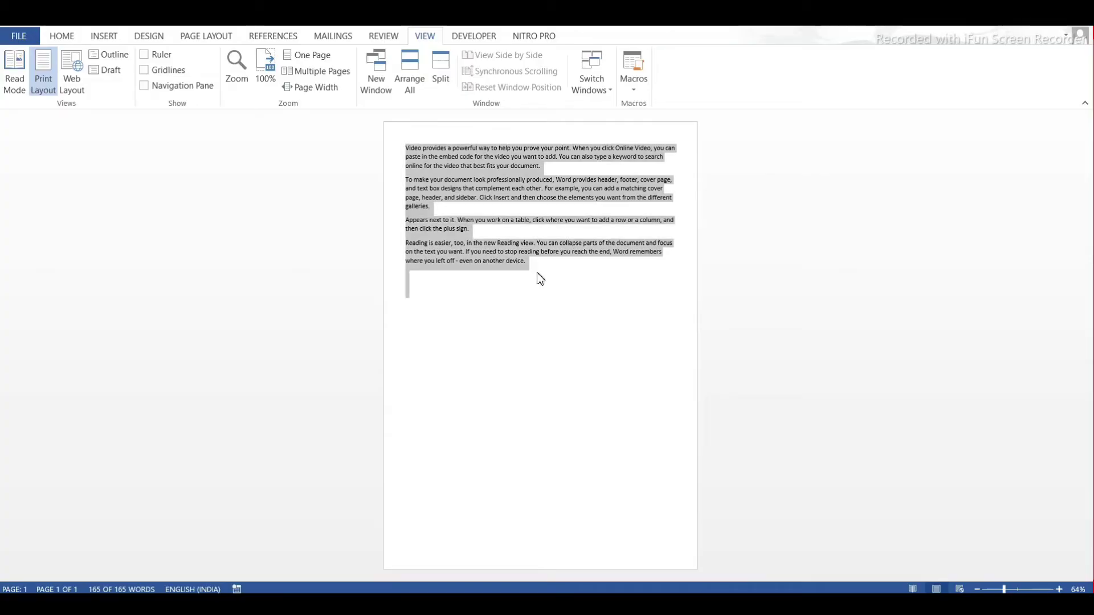
click(539, 278)
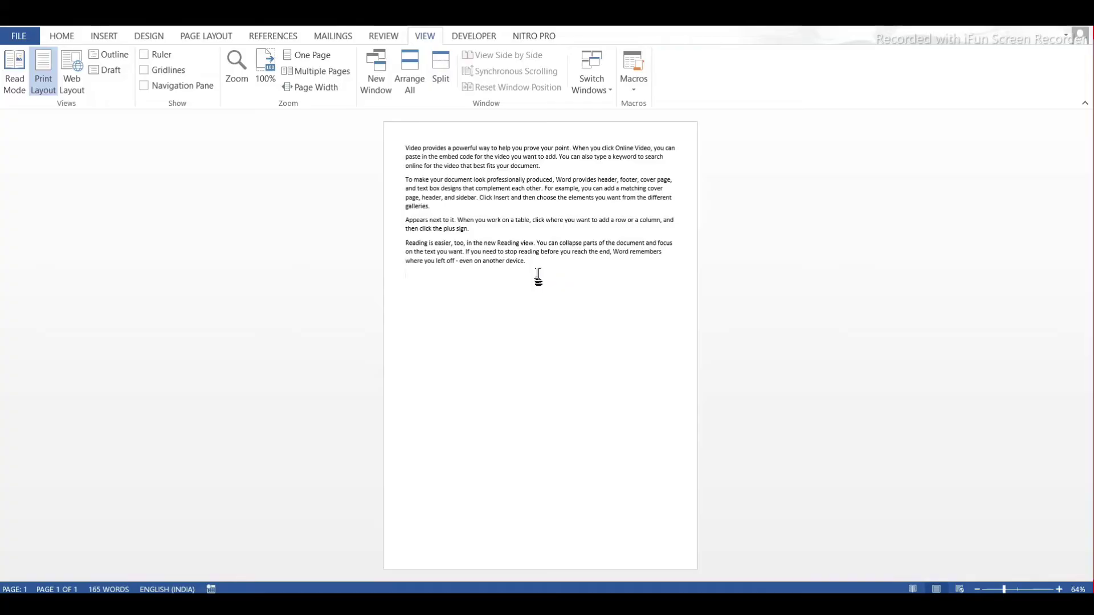
key(ctrl+v)
key(ctrl+v)
key(ctrl+v)
key(ctrl+v)
key(ctrl+v)
key(ctrl+v)
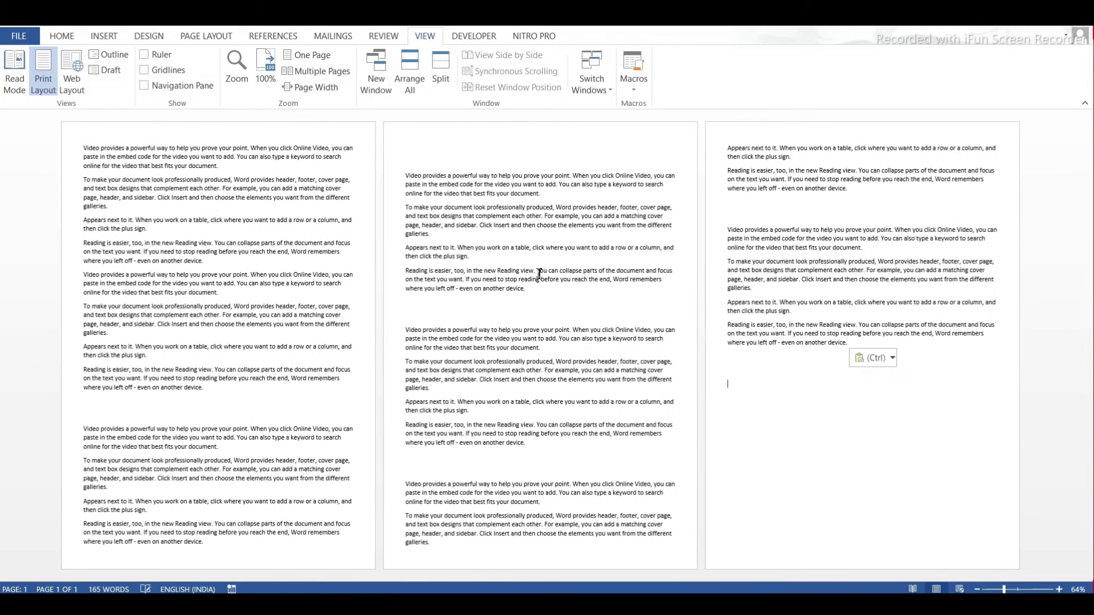
key(ctrl+v)
key(ctrl+v)
key(ctrl+v)
key(ctrl+v)
key(ctrl+v)
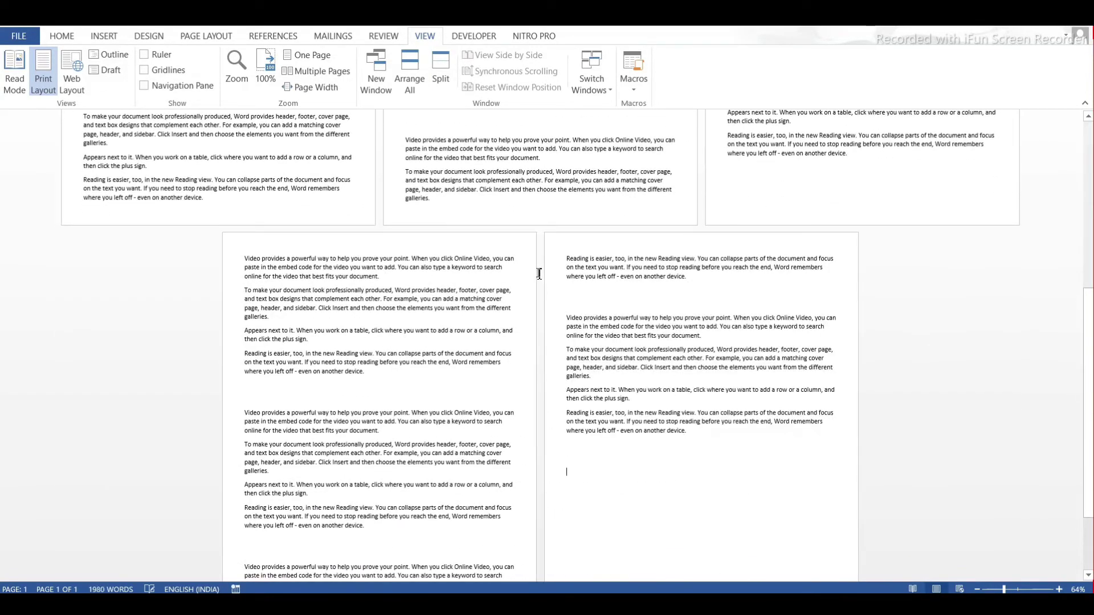
key(ctrl+v)
key(ctrl+v)
key(ctrl+v)
key(ctrl+v)
key(ctrl+v)
key(ctrl+v)
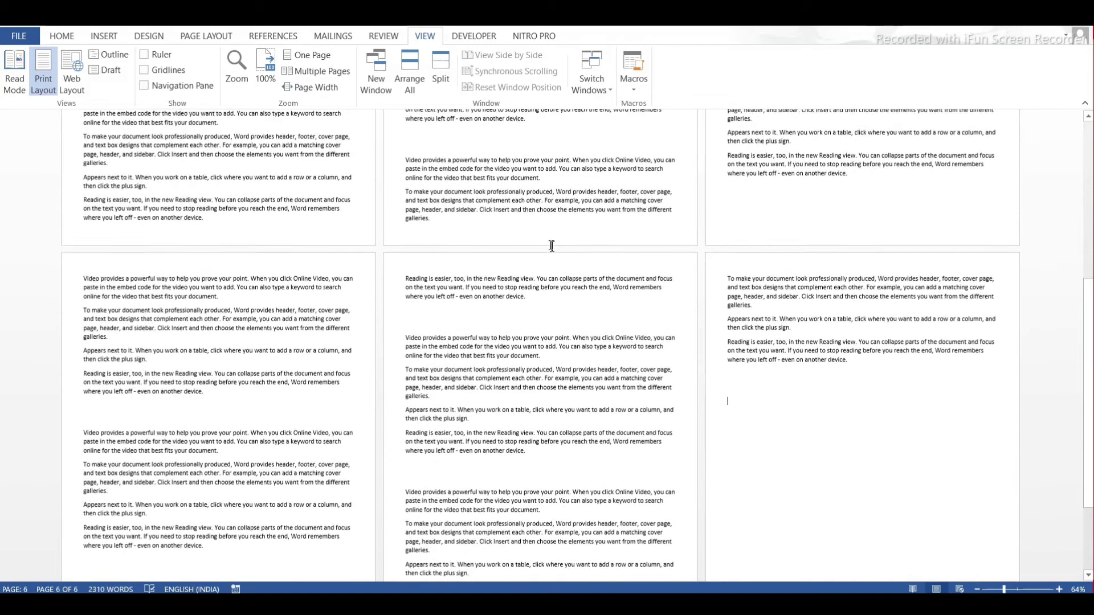
Return to the start of the document and browse its pages in the One Page view.
key(ctrl+Home)
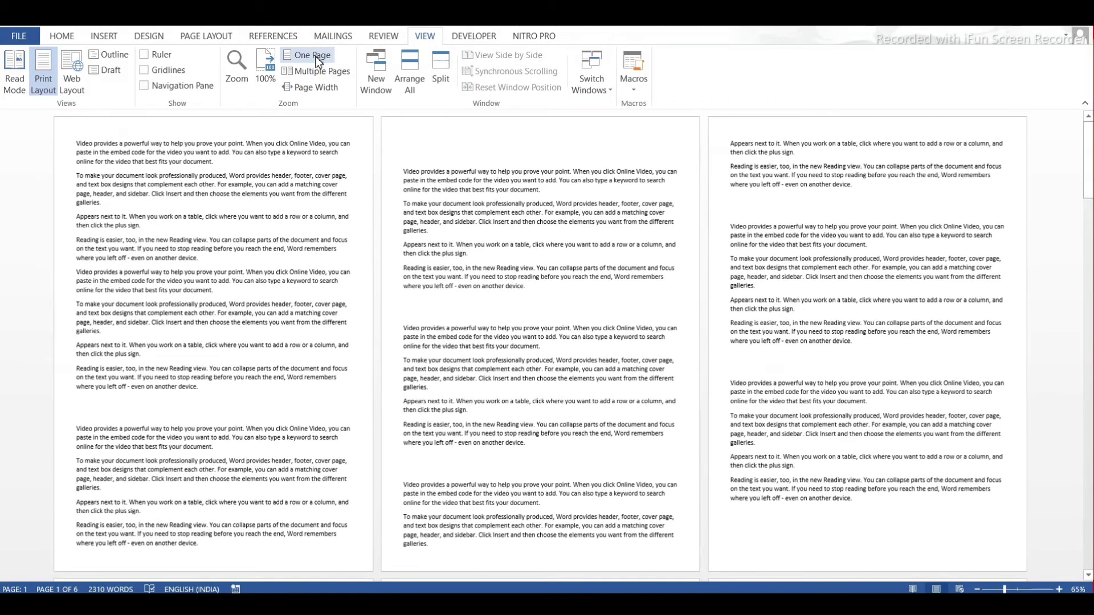
click(317, 57)
scroll(540, 252, down, 3)
scroll(540, 252, down, 10)
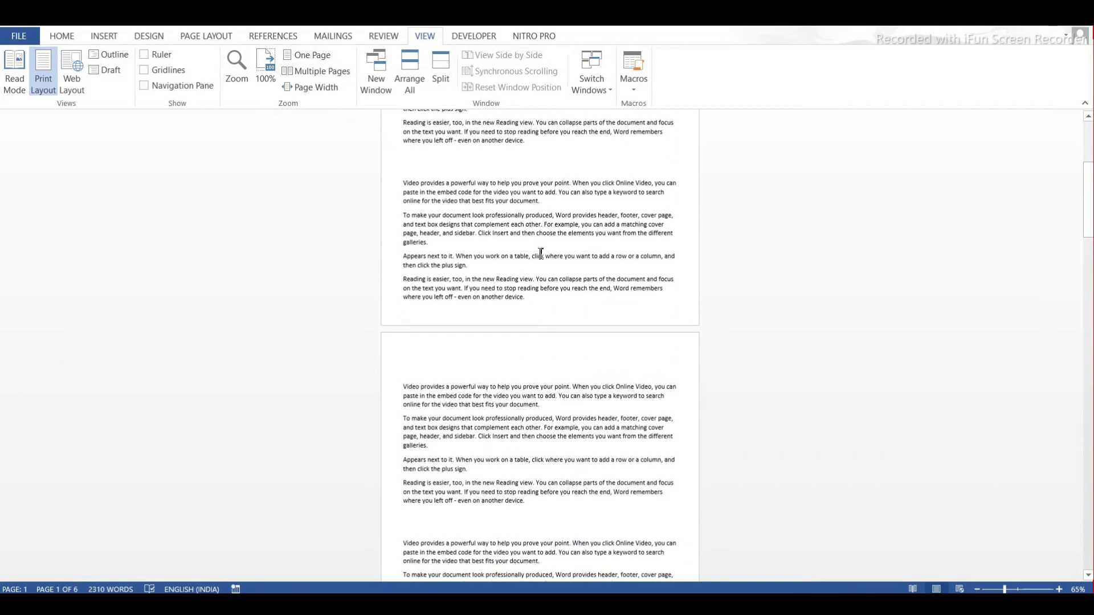
scroll(541, 264, up, 3)
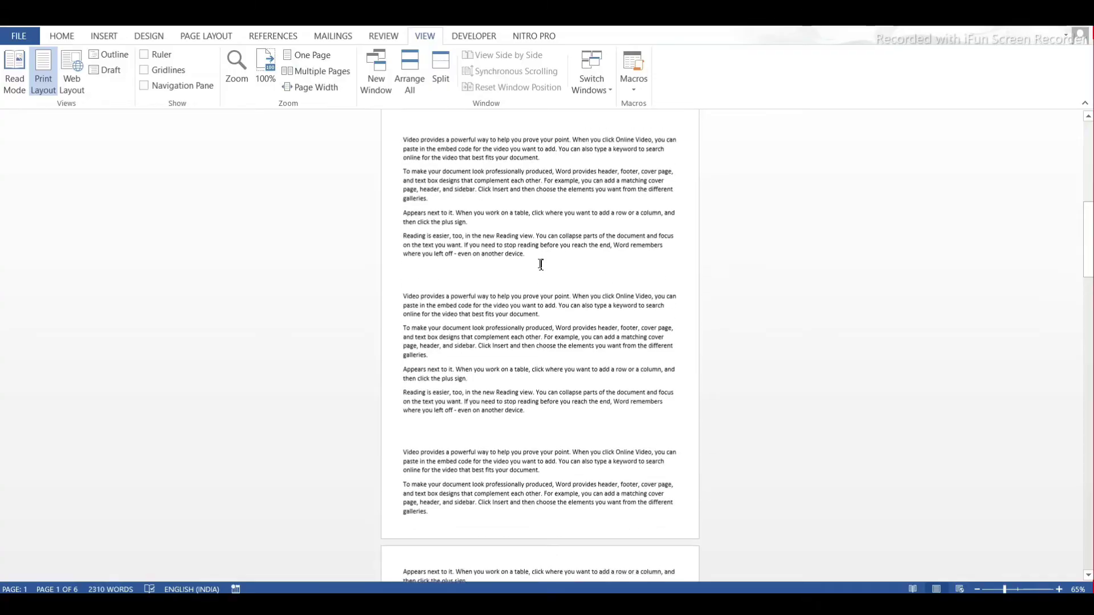
Display the document's pages side by side in the Multiple Pages view, zooming out and back in.
click(309, 72)
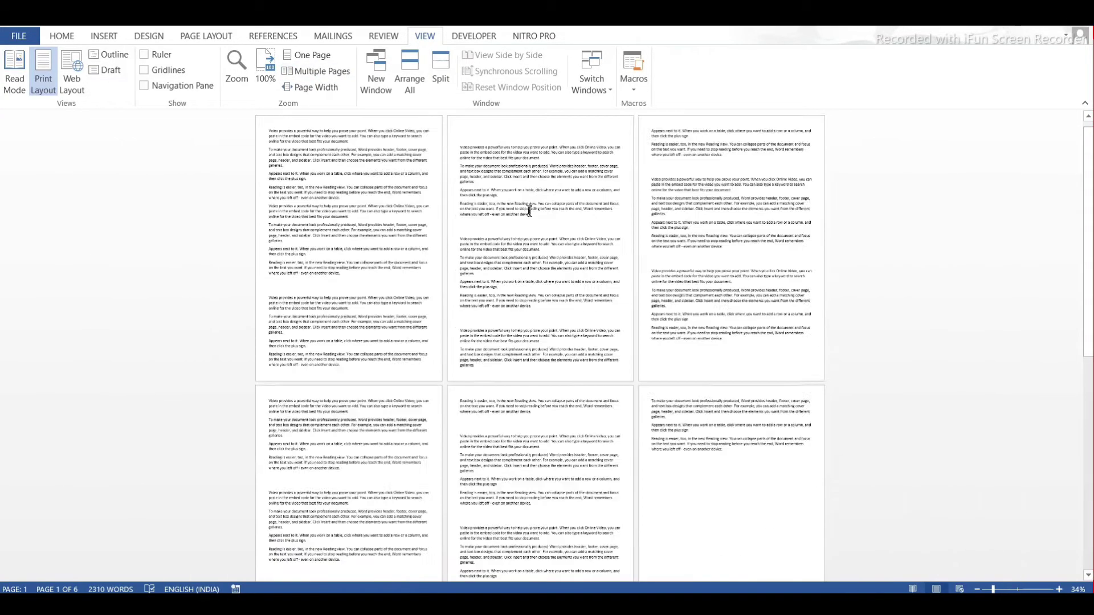
ctrl+scroll(529, 212, down, 2)
ctrl+scroll(529, 211, up, 5)
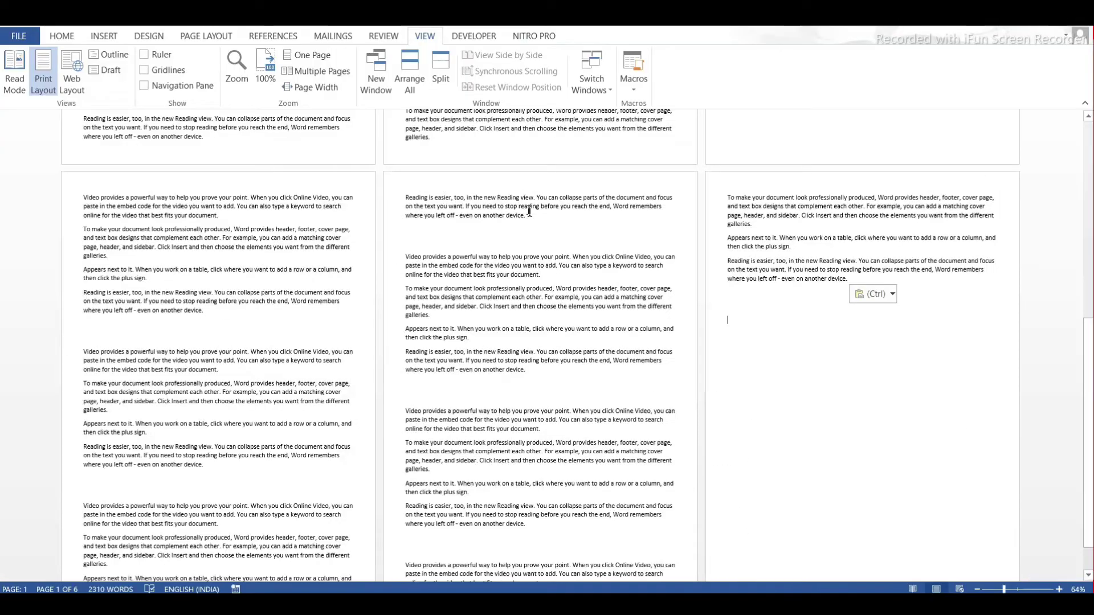
Place the cursor at the end of the last page and switch back to the One Page view.
click(728, 319)
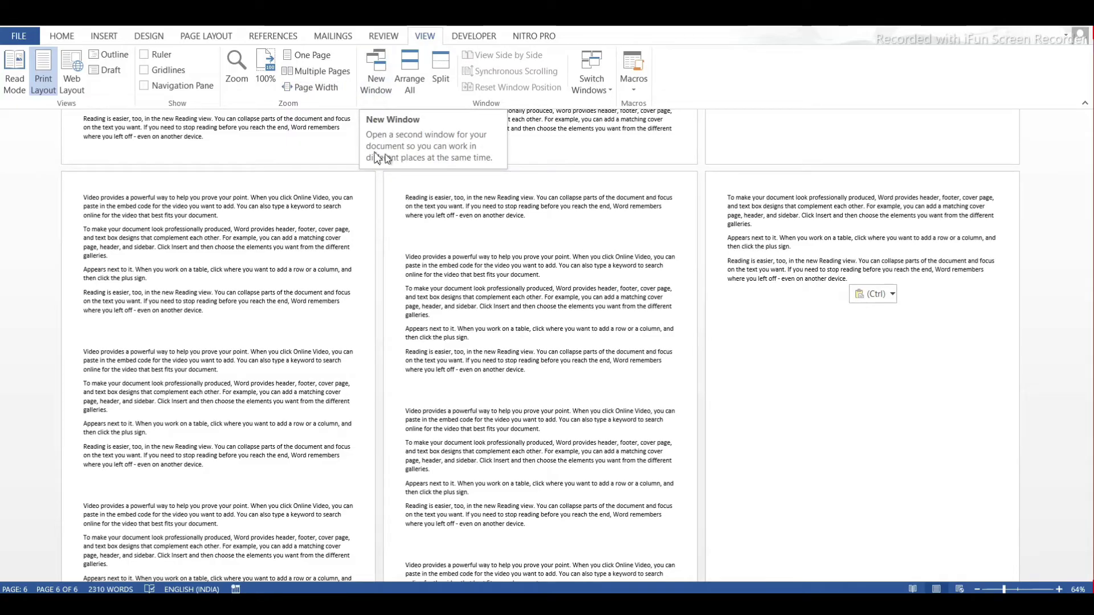
click(311, 57)
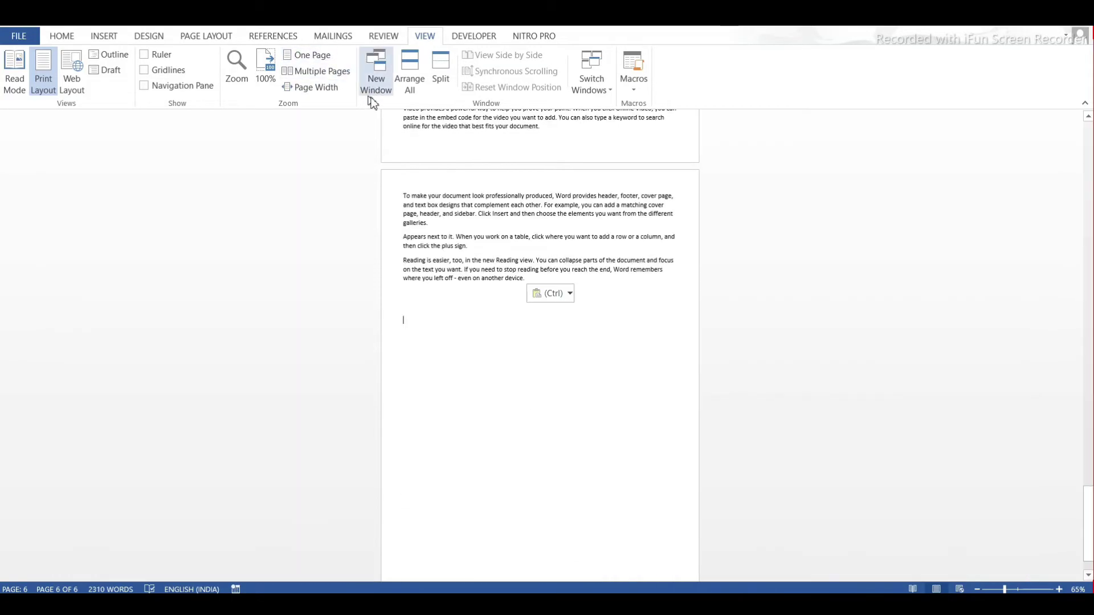
scroll(474, 249, up, 10)
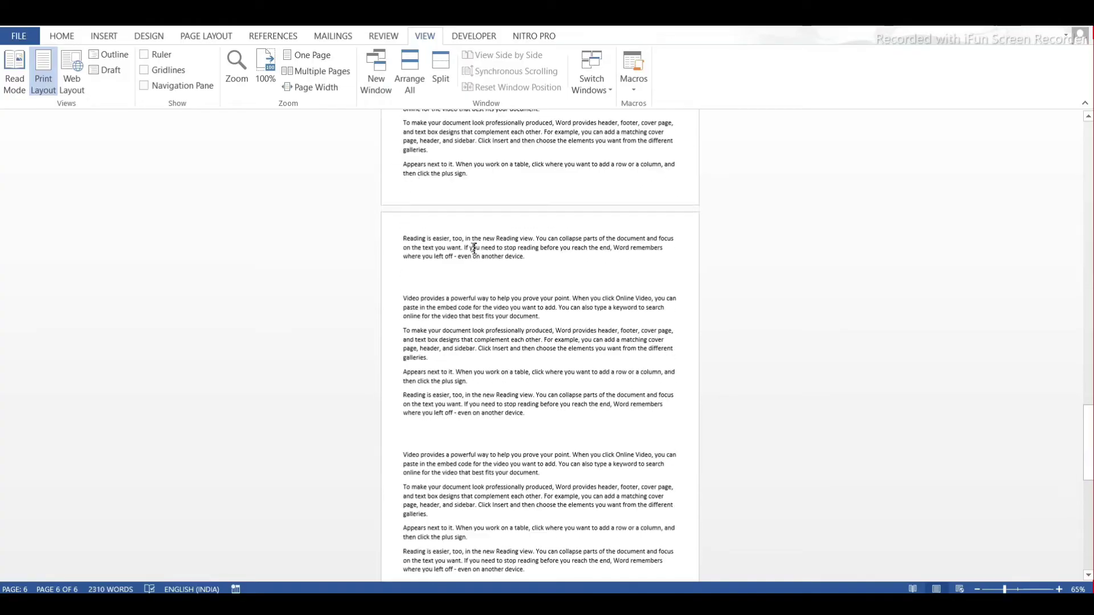
Open the document in a second window, zoom it to 99% and browse back up to page 2.
click(376, 85)
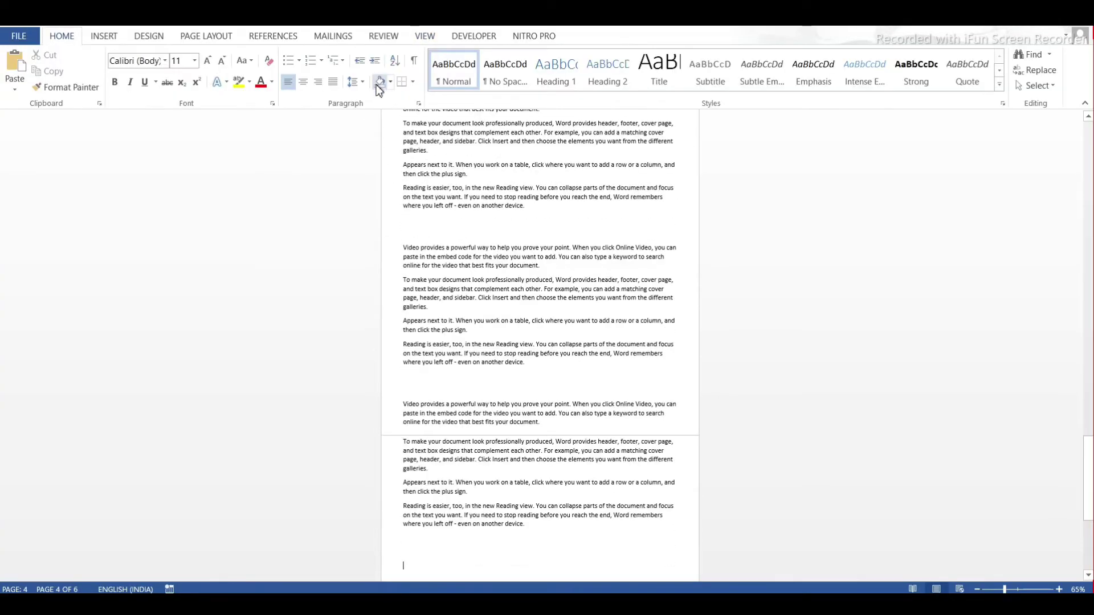
scroll(535, 207, down, 8)
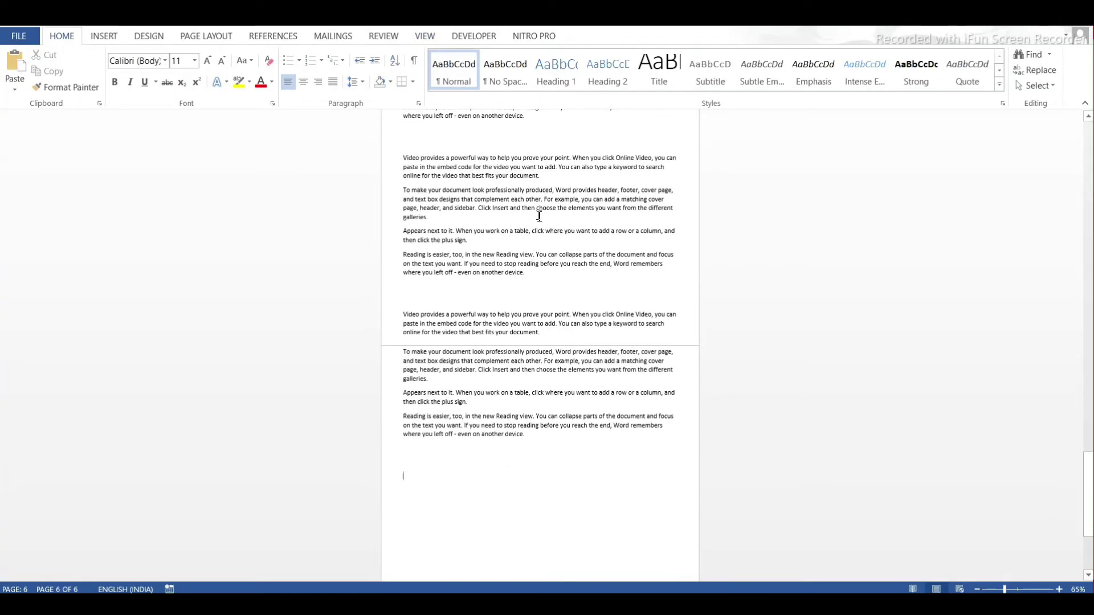
key(ctrl+v)
key(ctrl+v)
key(ctrl+v)
key(ctrl+v)
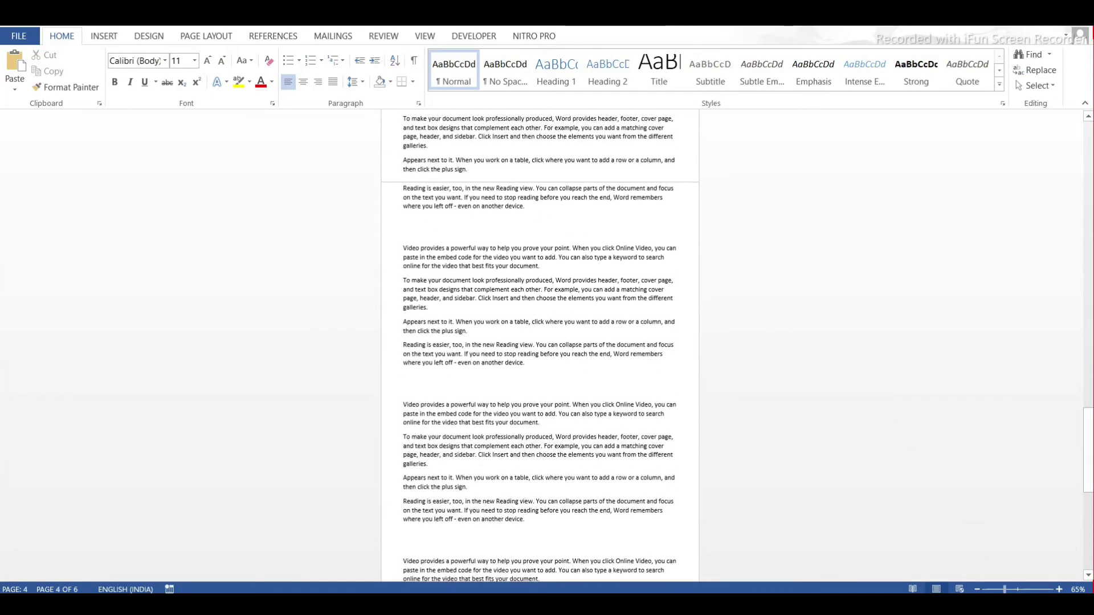
ctrl+scroll(461, 190, up, 4)
scroll(460, 190, up, 15)
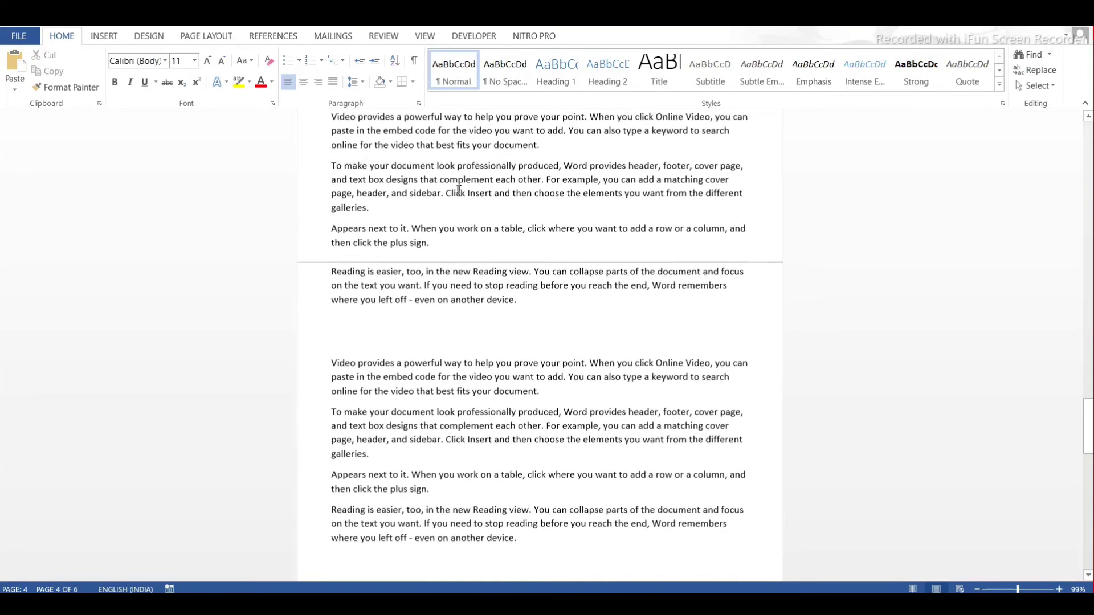
scroll(458, 190, up, 15)
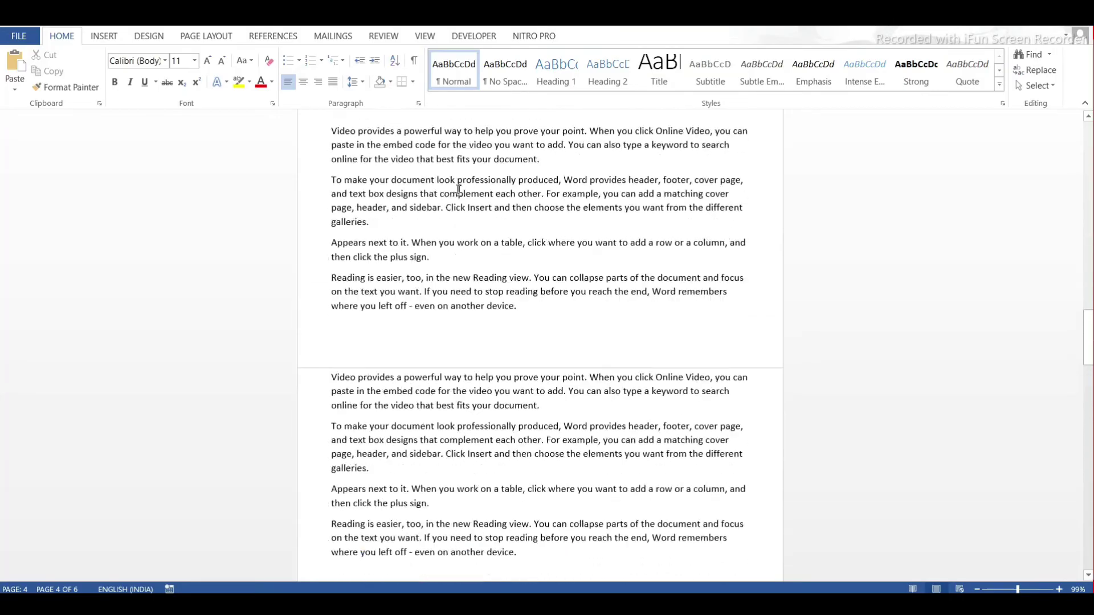
scroll(459, 190, up, 5)
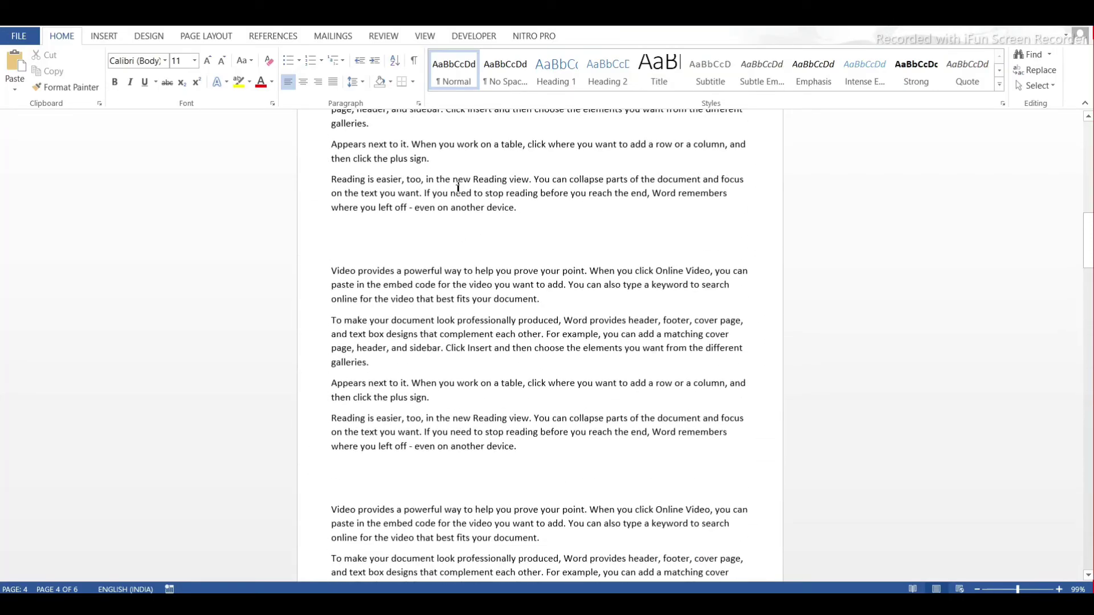
Arrange all open windows stacked on one screen and scroll the document separately in each of them.
click(424, 36)
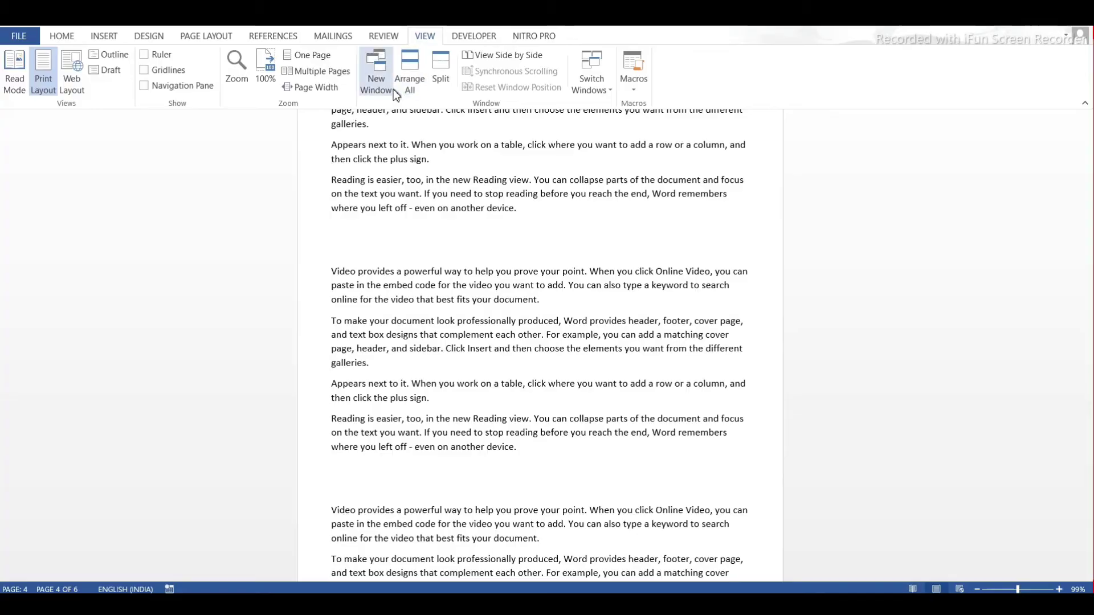
click(414, 91)
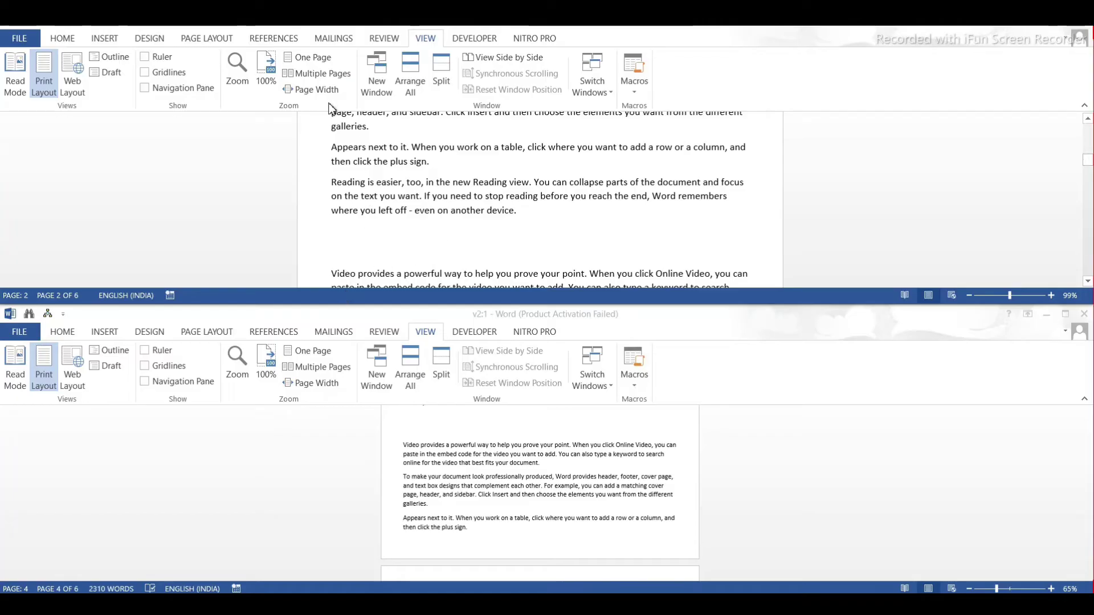
scroll(512, 199, down, 4)
scroll(513, 199, up, 3)
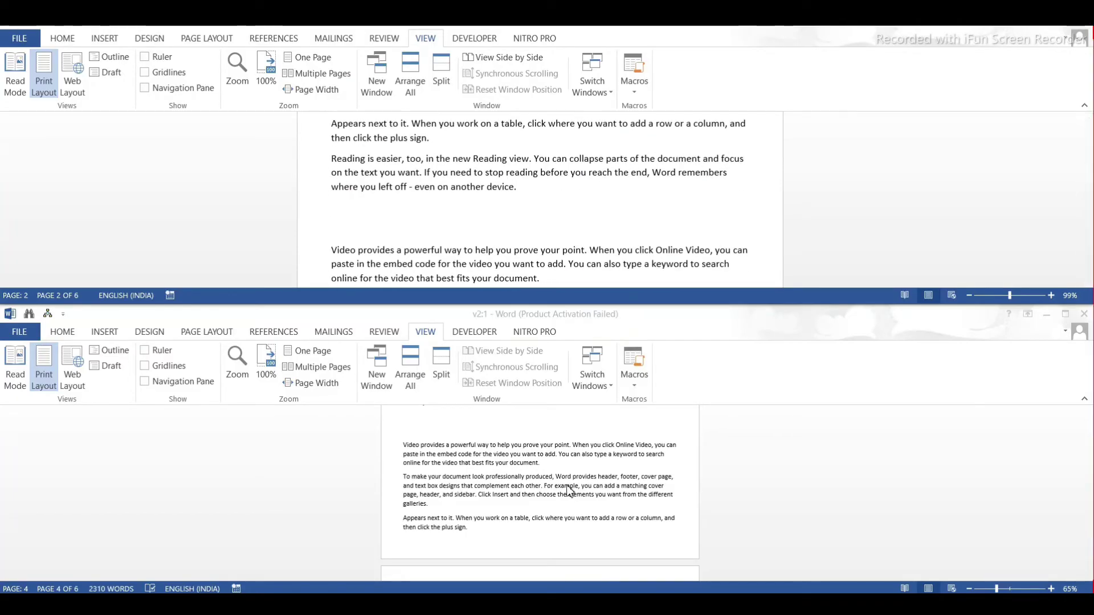
scroll(568, 490, down, 8)
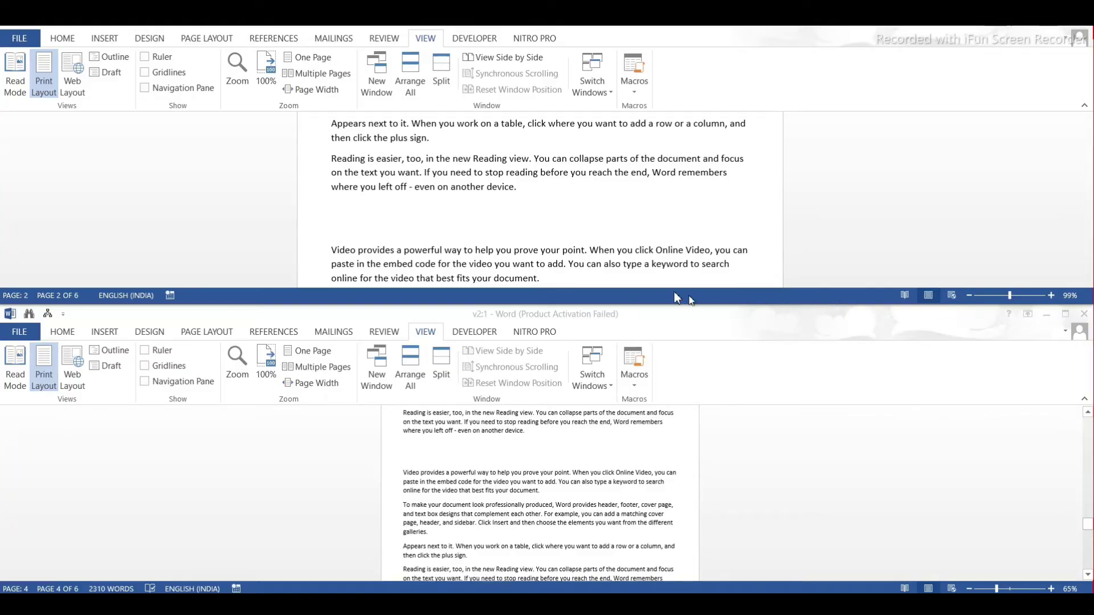
In the 99% zoom window, add the word "computer" on the blank line below the "Reading is easier" paragraph on page 2.
click(418, 218)
key(Return)
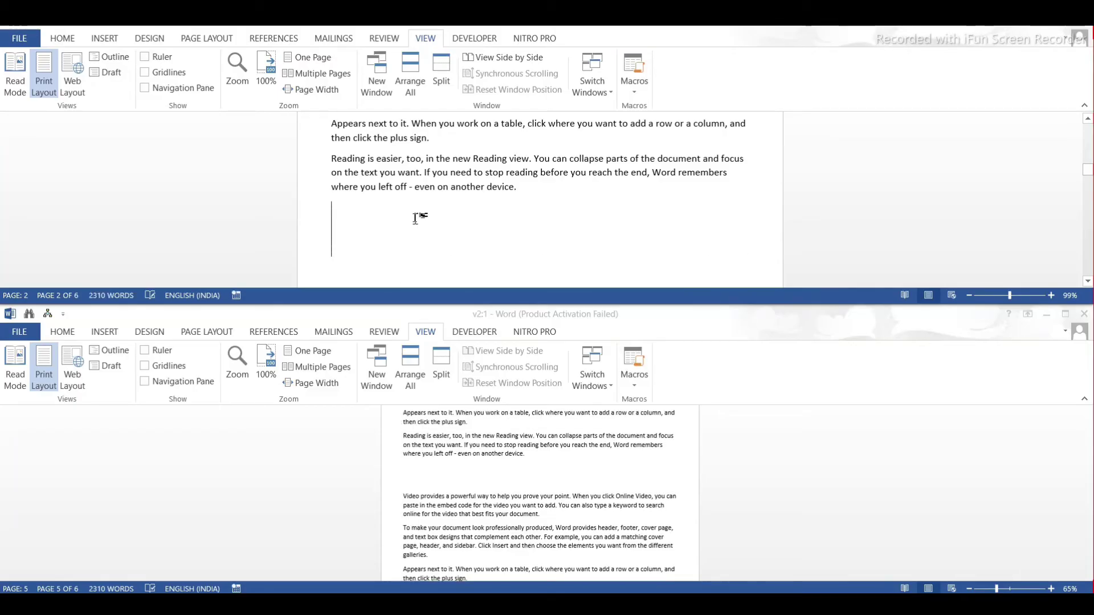
text(computer)
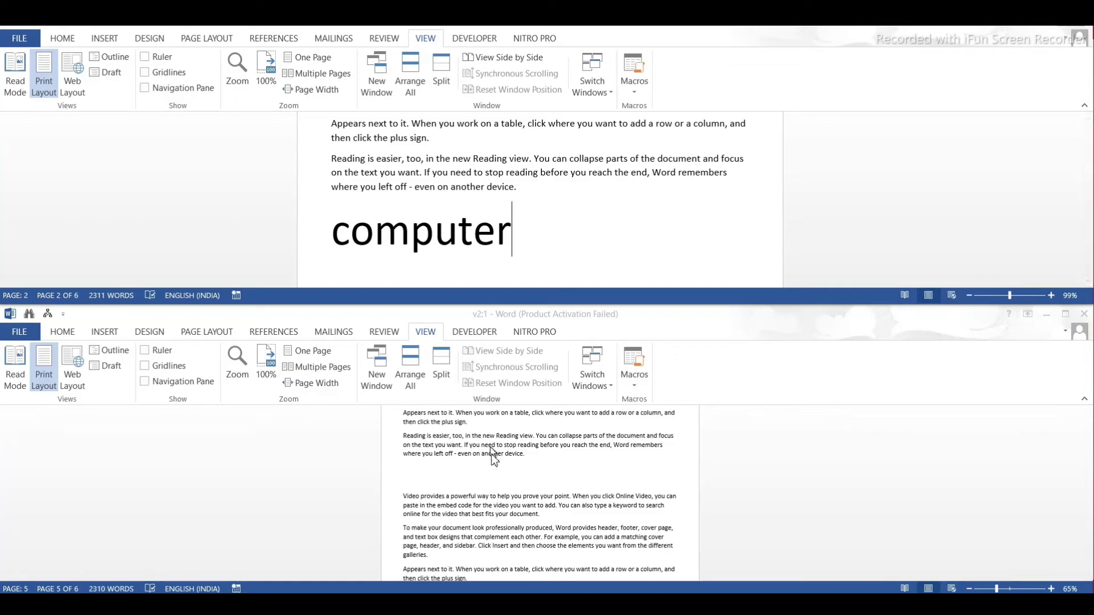
In the v2:1 window, enter the word "Institute" on the blank line at the end of page 5.
click(500, 485)
scroll(500, 484, down, 10)
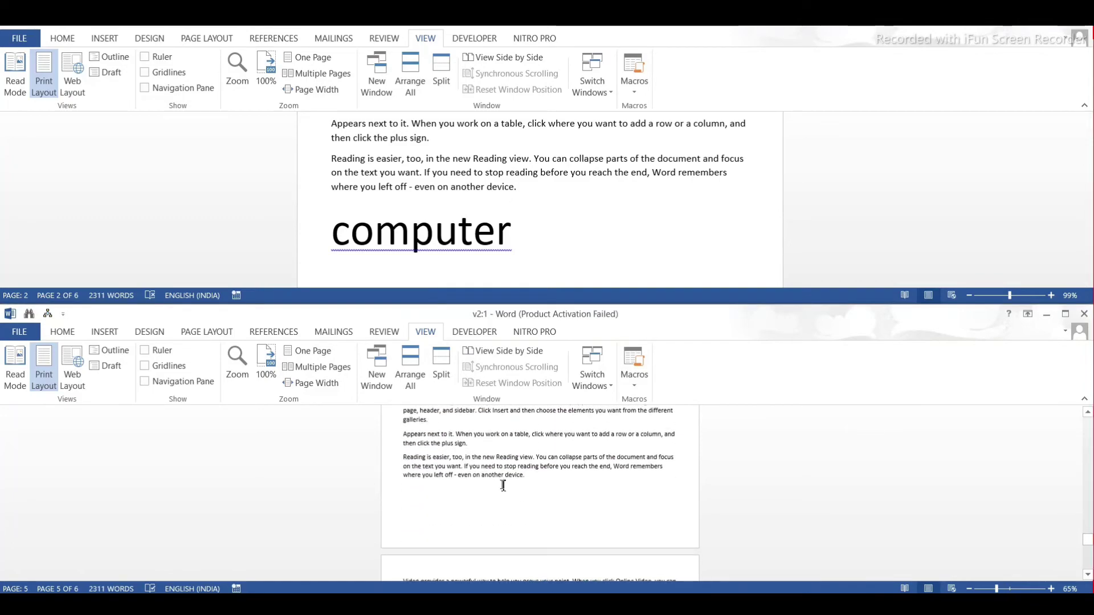
click(498, 468)
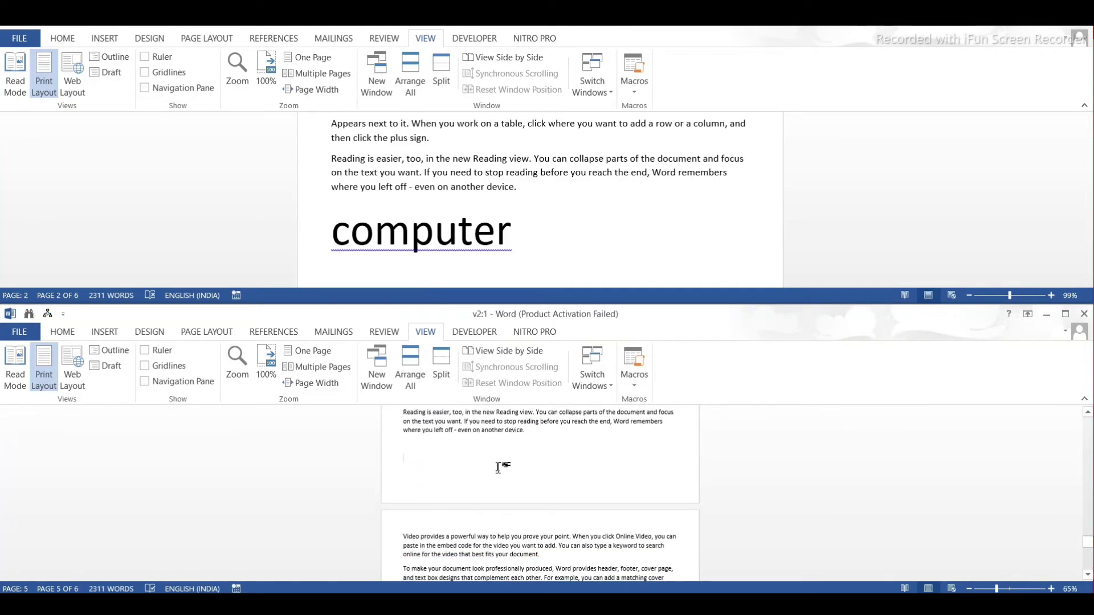
text(Instit)
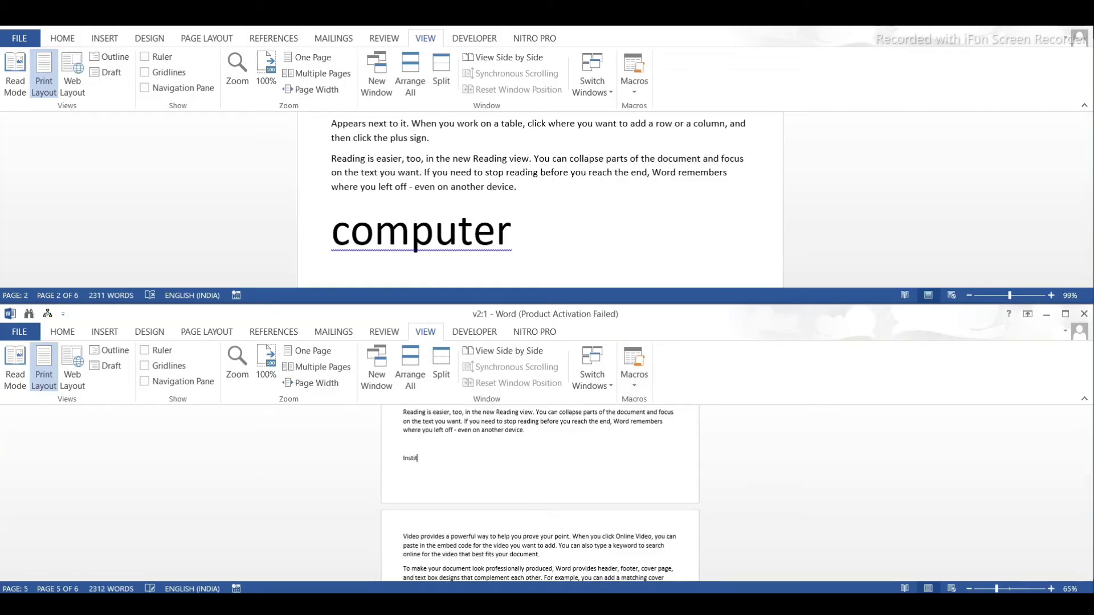
text(ute)
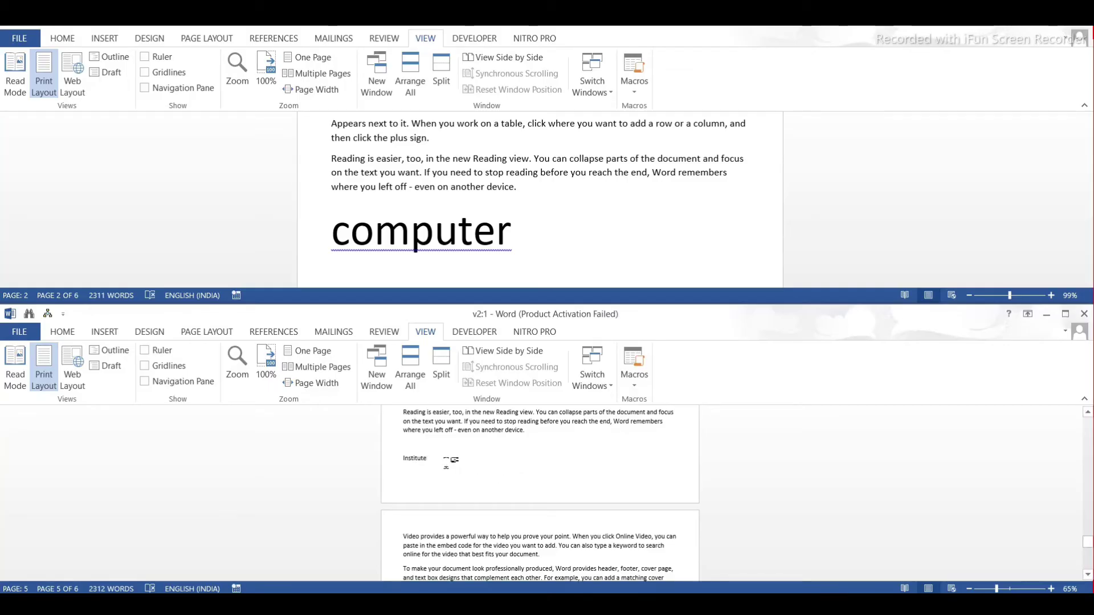
Select the word "Institute" and enlarge its font size by several steps to heading-like size.
drag(450, 461, 392, 460)
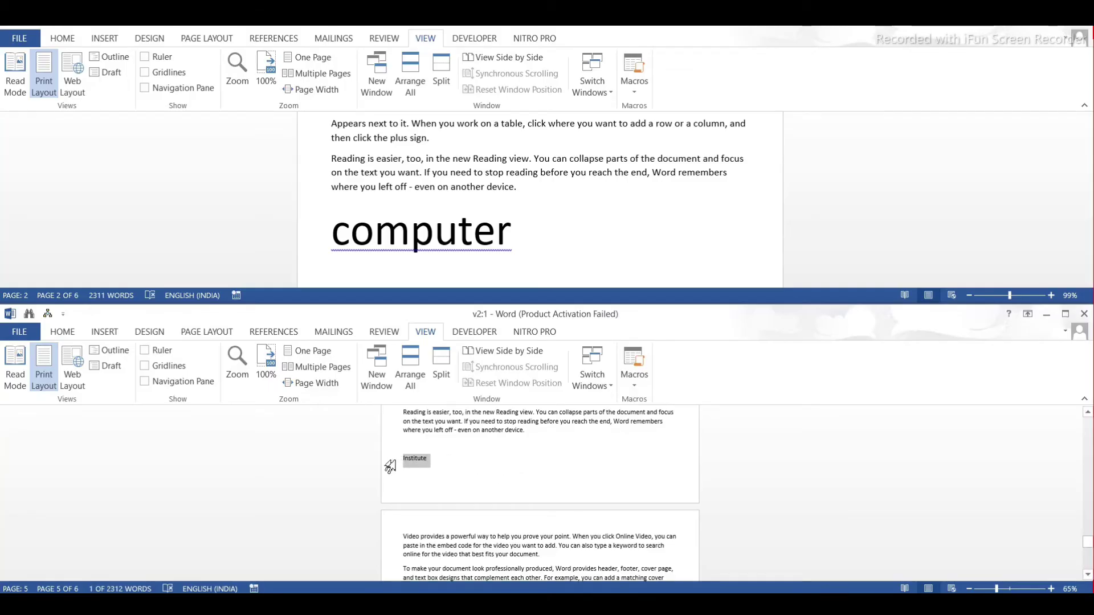
key(ctrl+shift+period)
key(ctrl+shift+period)
key(ctrl+shift+period)
key(ctrl+shift+period)
key(ctrl+shift+period)
key(ctrl+shift+period)
key(ctrl+shift+period)
key(ctrl+shift+period)
key(ctrl+shift+period)
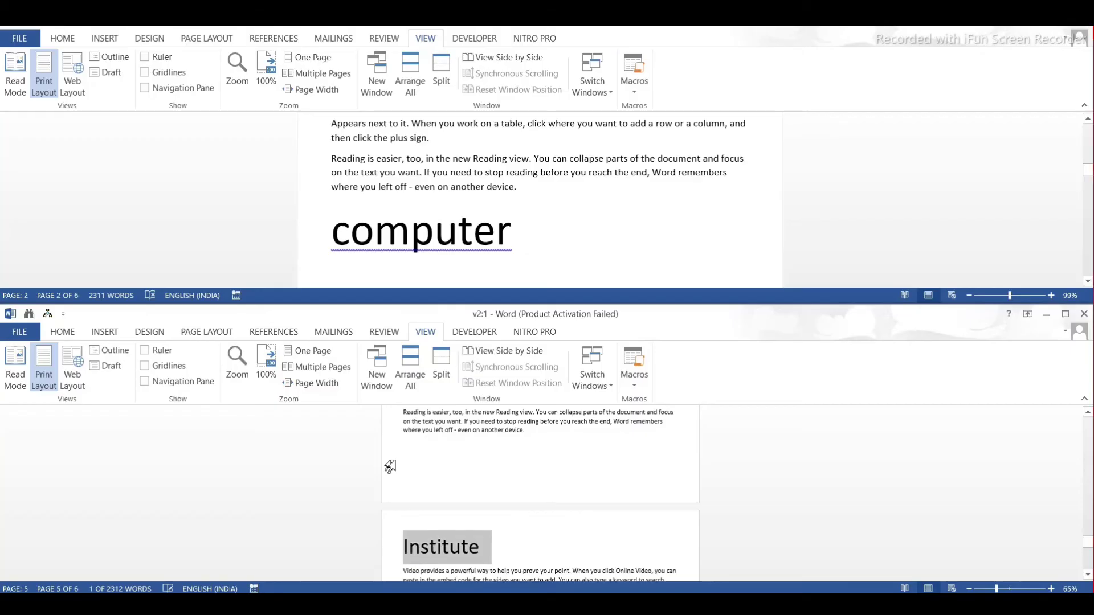
key(ctrl+shift+period)
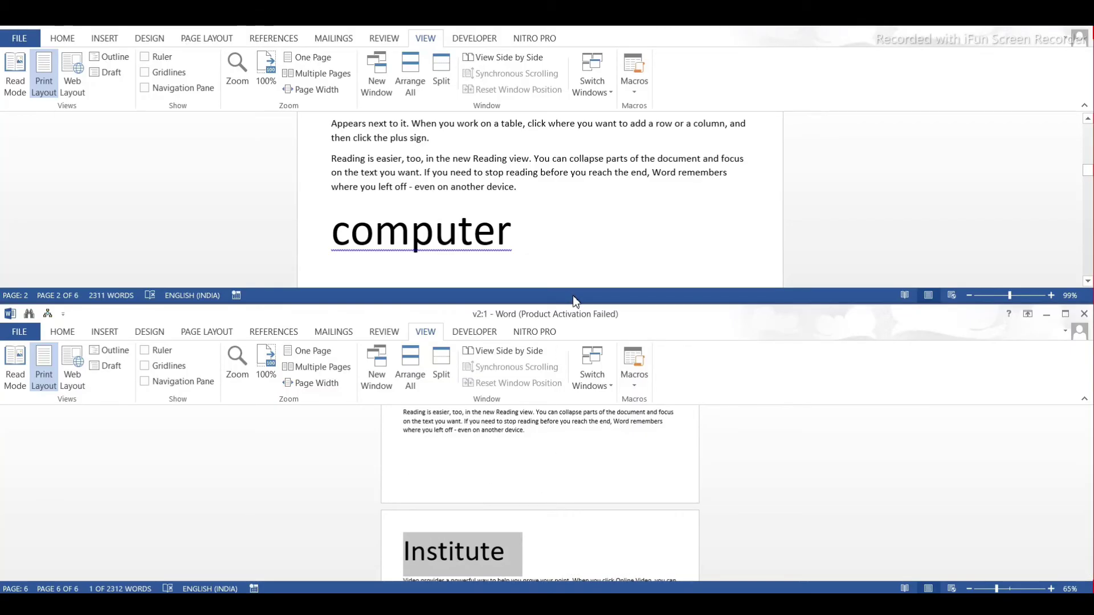
Arrange the windows once more, close the v2:1 window and maximize the remaining document window.
click(575, 276)
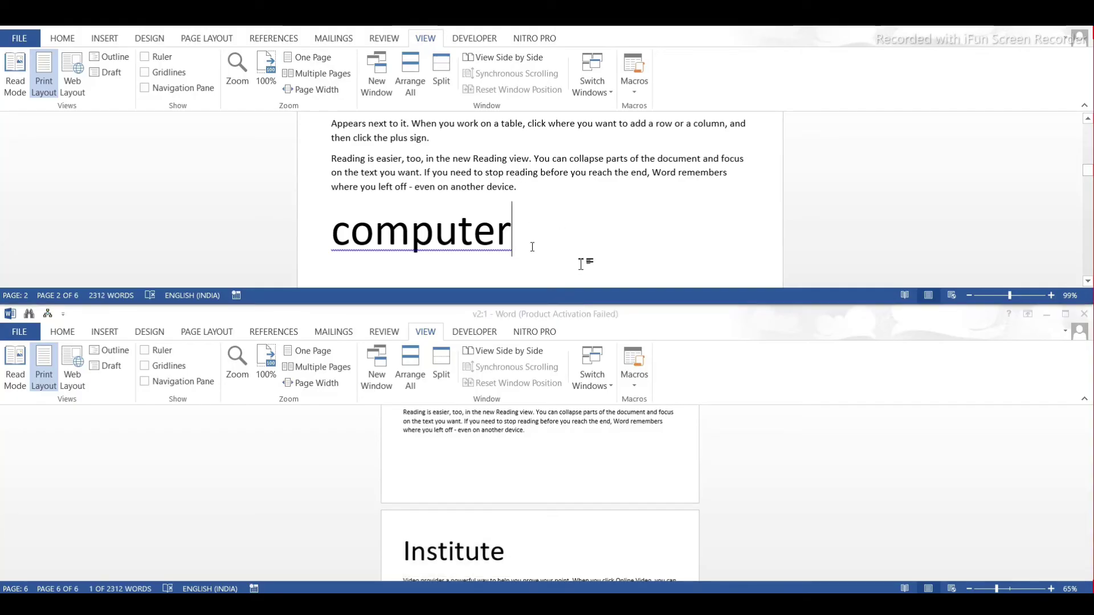
click(412, 86)
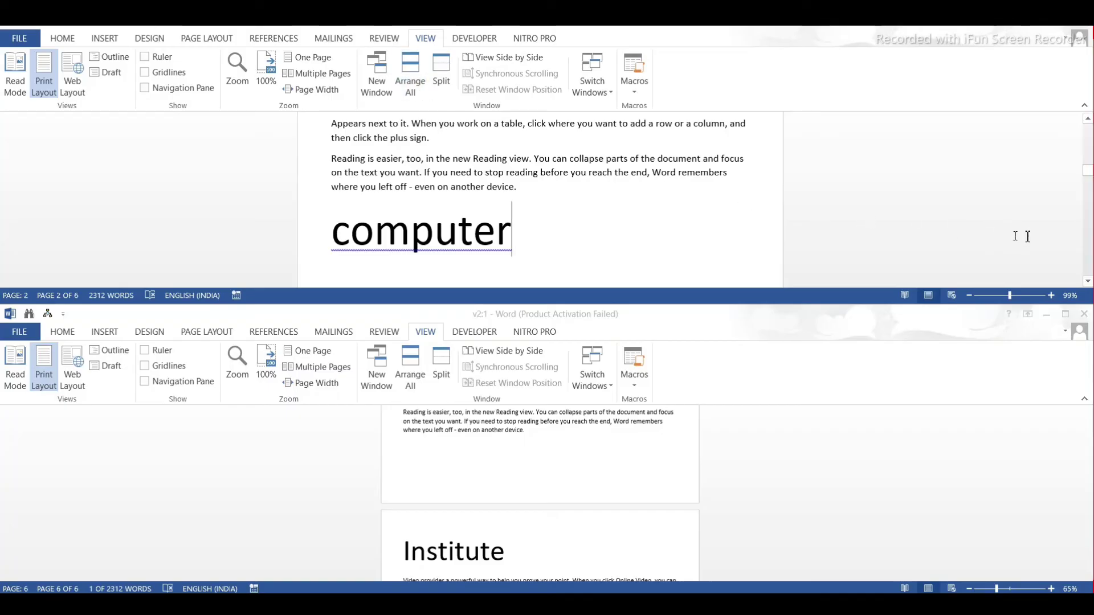
click(1084, 313)
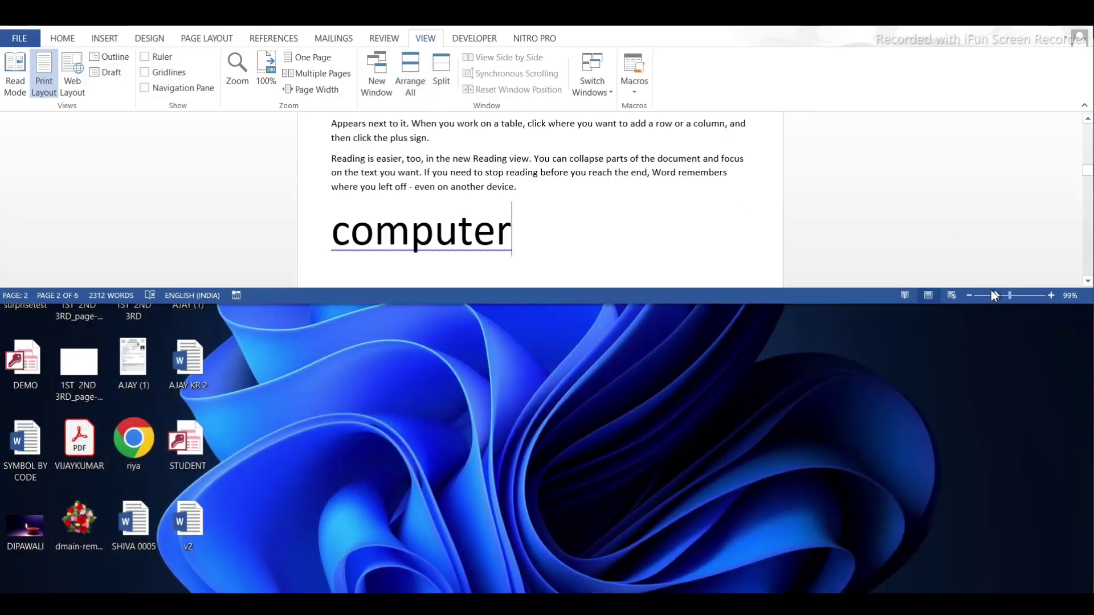
click(1065, 28)
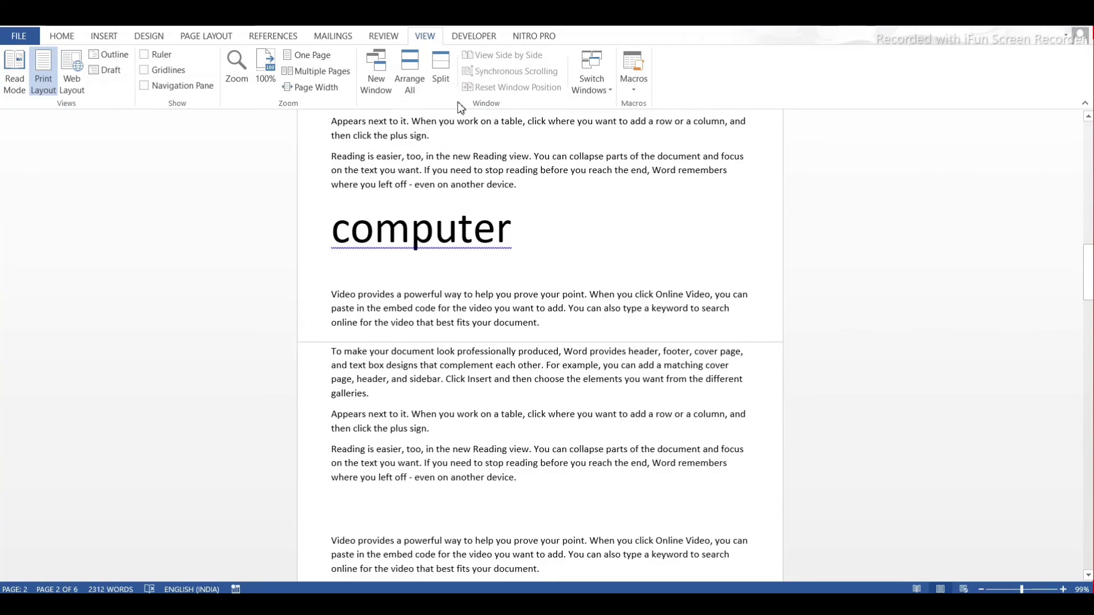
Check the Switch Windows list of open documents and scroll back toward the start of the document.
click(598, 94)
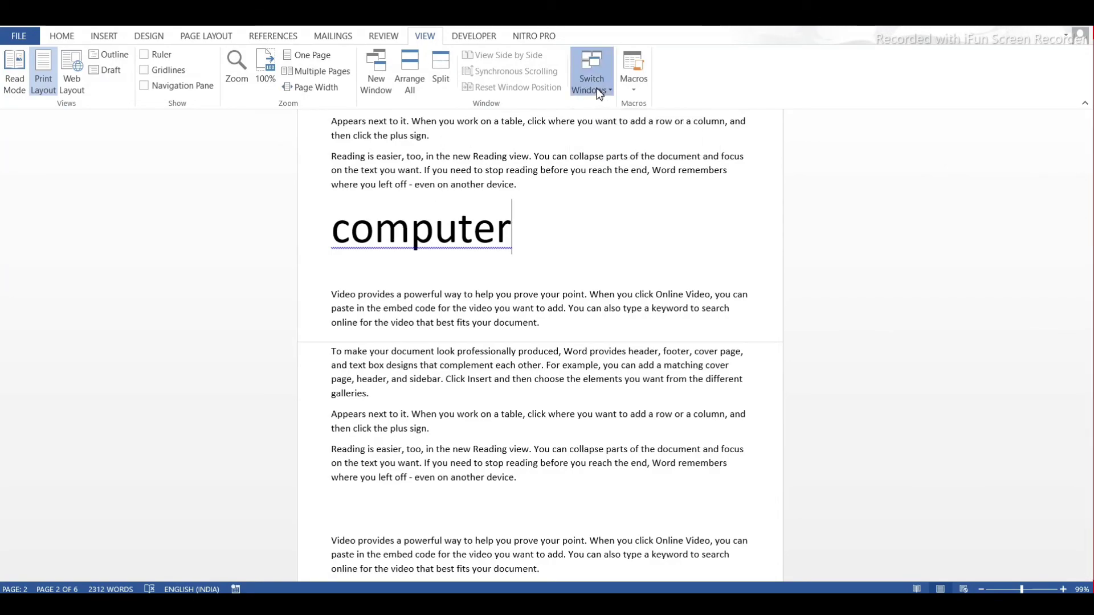
click(597, 107)
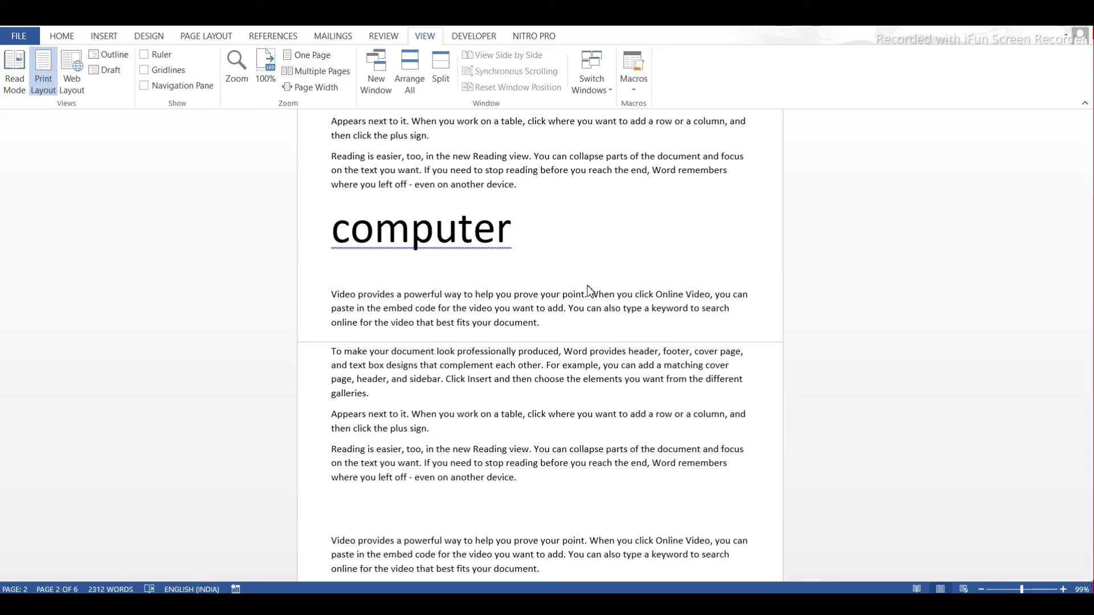
scroll(574, 280, up, 10)
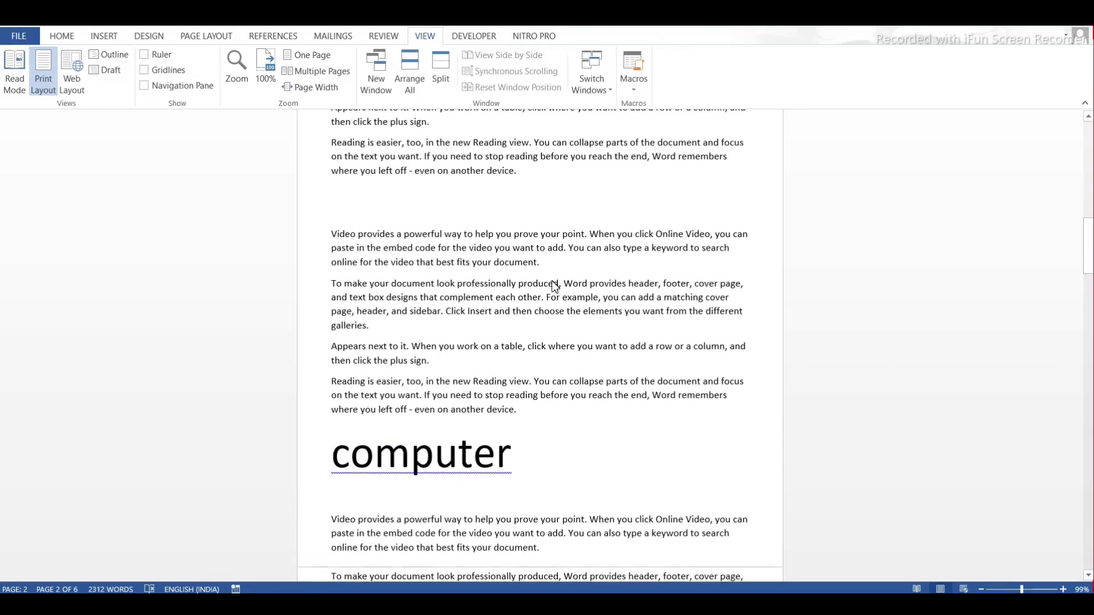
scroll(549, 280, up, 10)
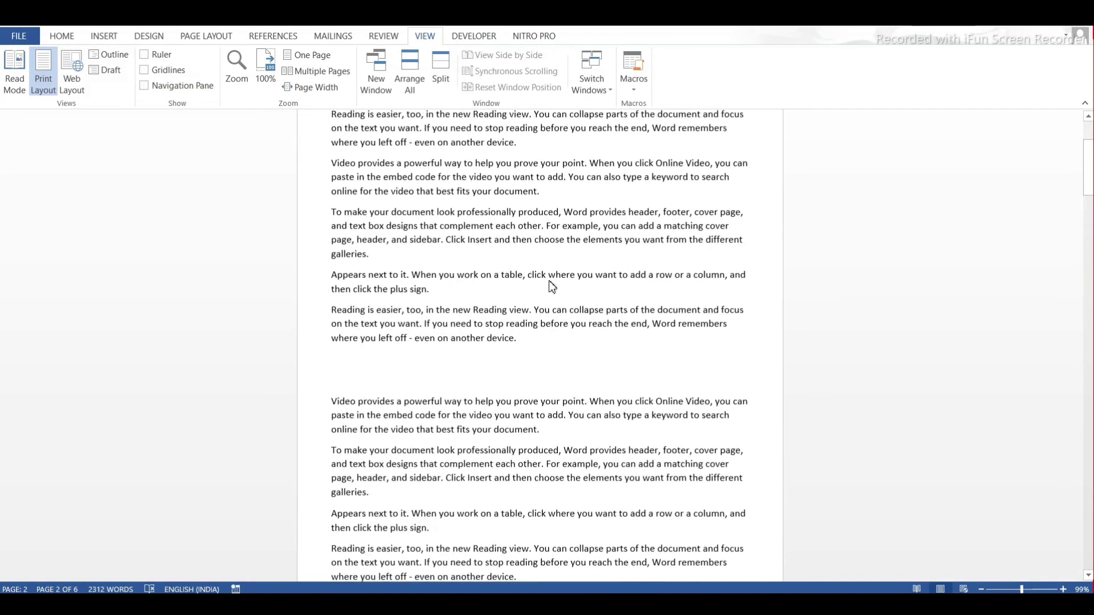